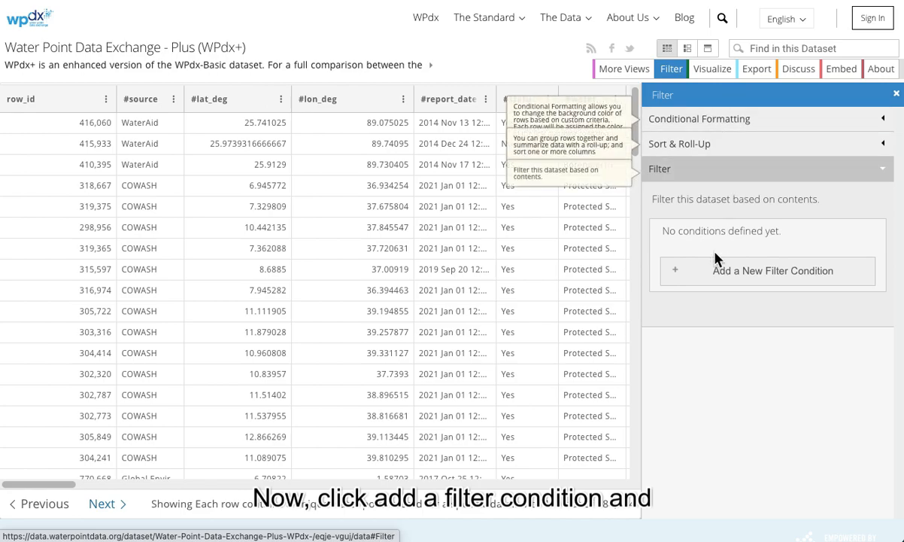
Add a filter condition where #clean_country_name is Uganda, apply it, and dismiss the sign-in notice.
click(687, 278)
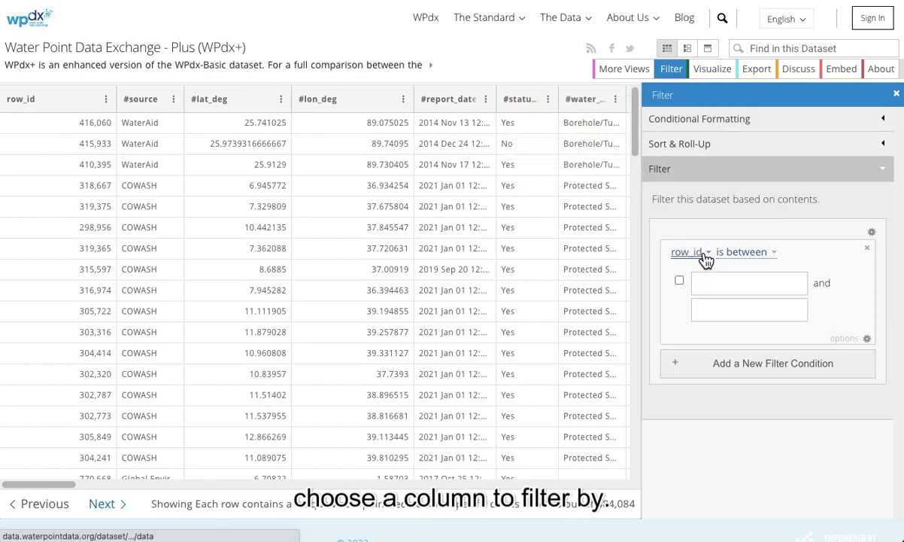
click(703, 254)
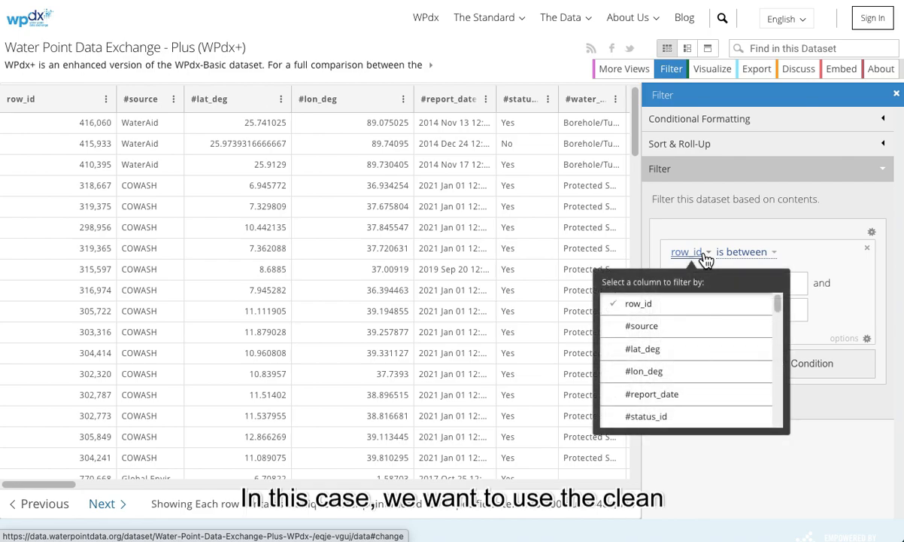
scroll(722, 327, down, 5)
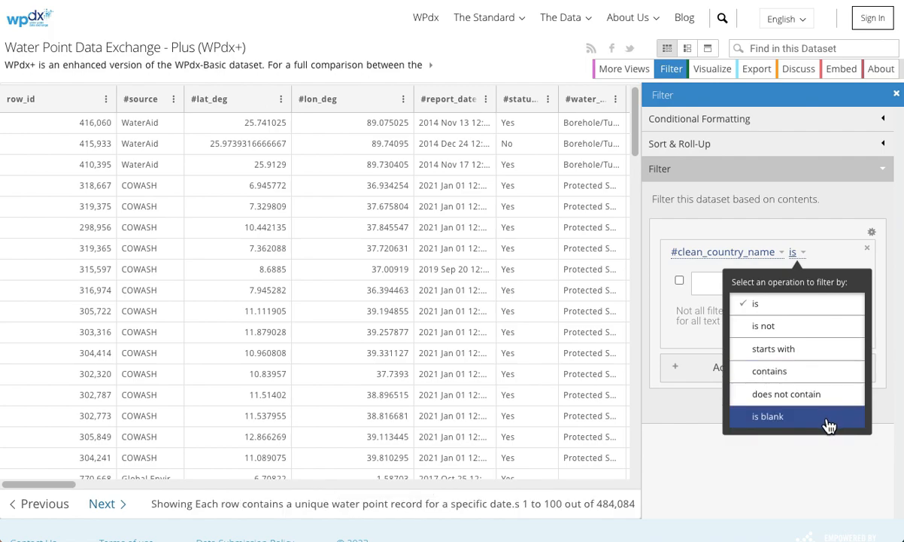
click(708, 287)
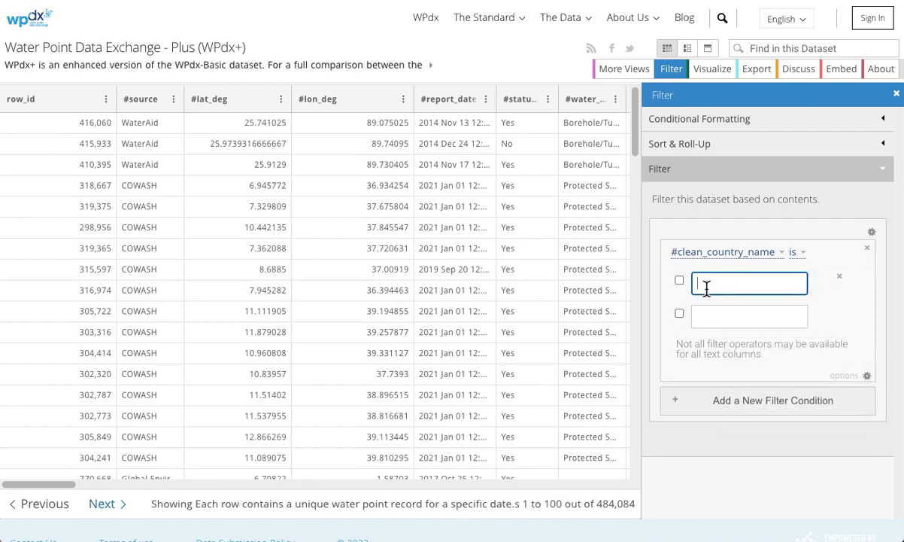
text(Uganda)
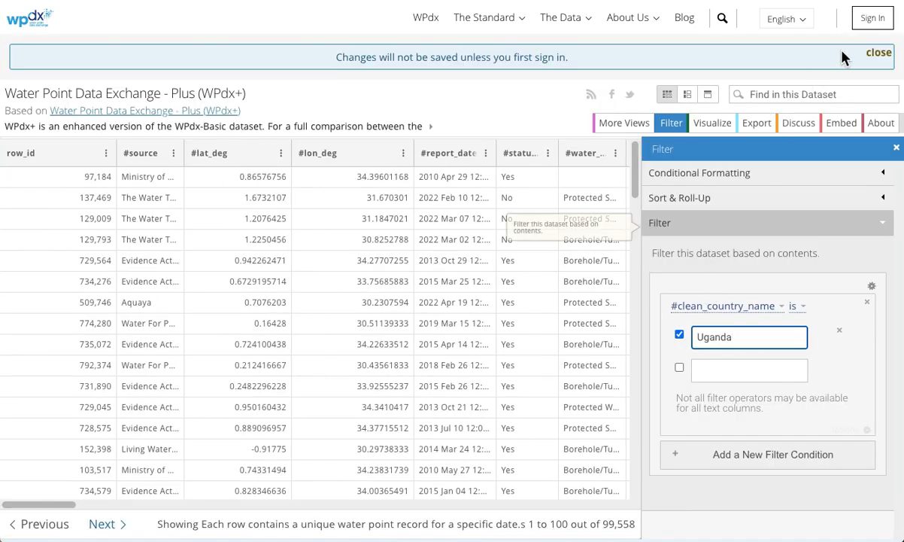
click(878, 53)
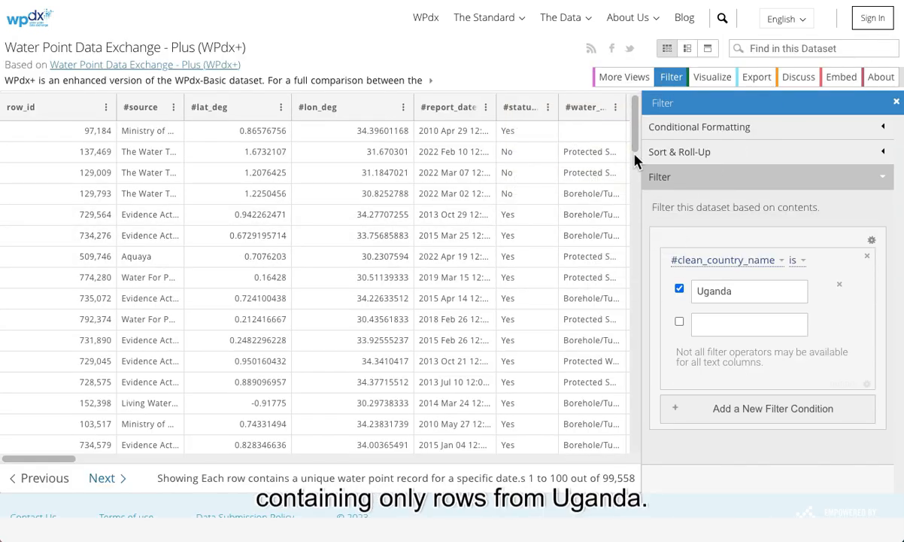
Add a second filter condition on #water_tech_clean with the value "Hand pump" and change its operator to contains.
scroll(595, 220, right, 3)
scroll(596, 218, right, 5)
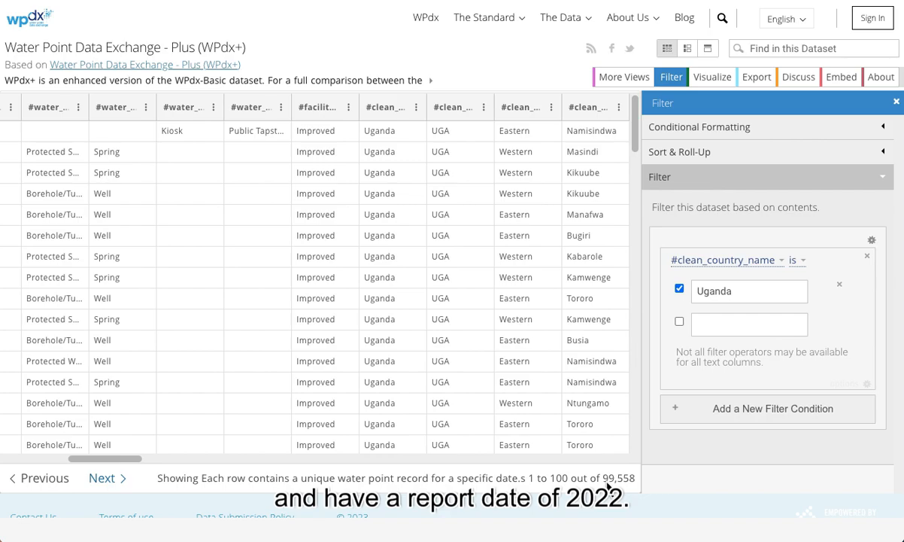
scroll(519, 404, left, 10)
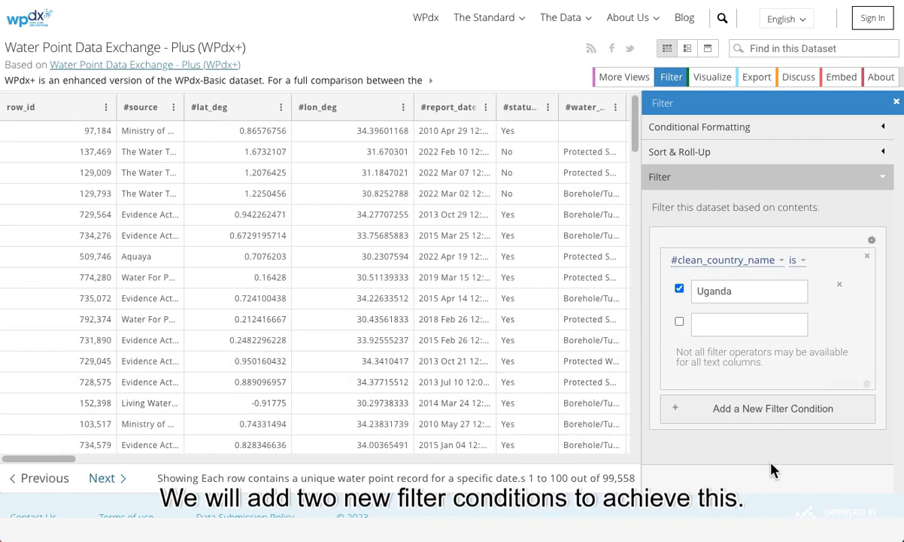
click(702, 419)
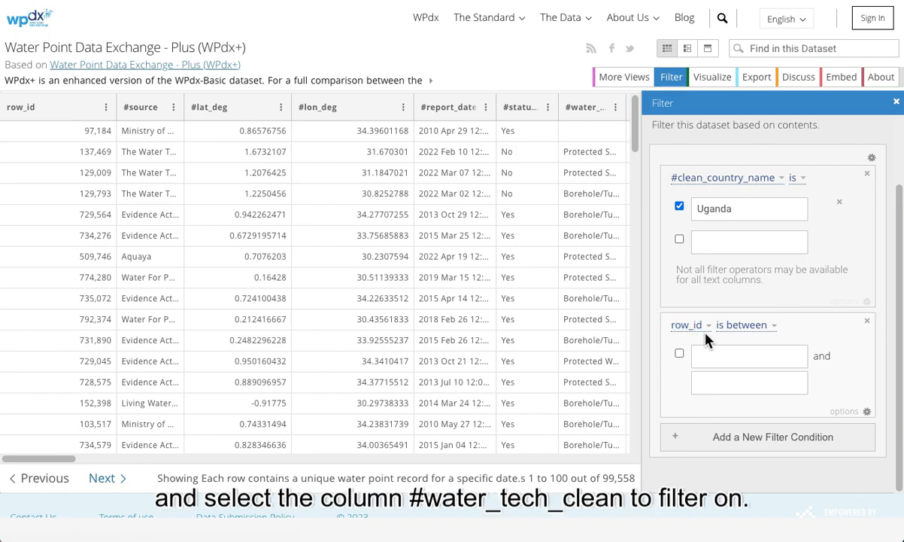
click(700, 331)
scroll(704, 427, down, 5)
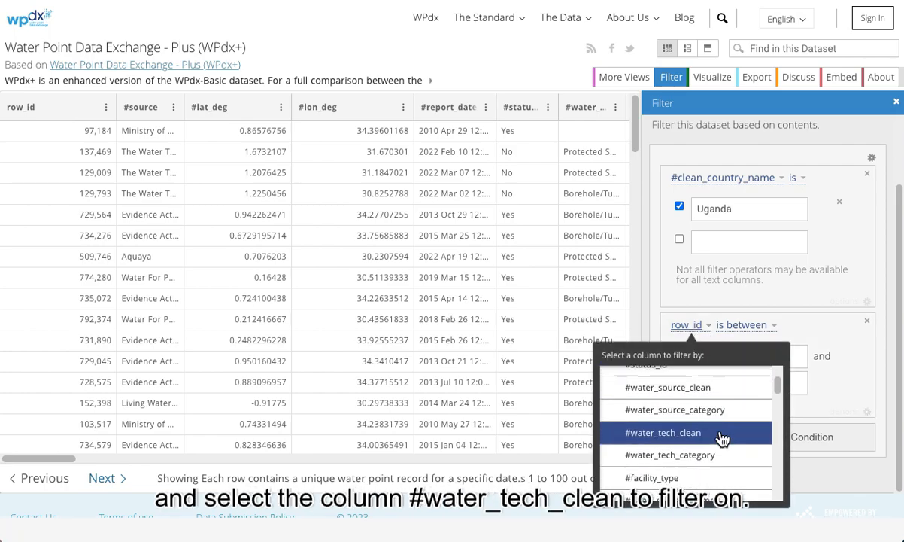
click(704, 427)
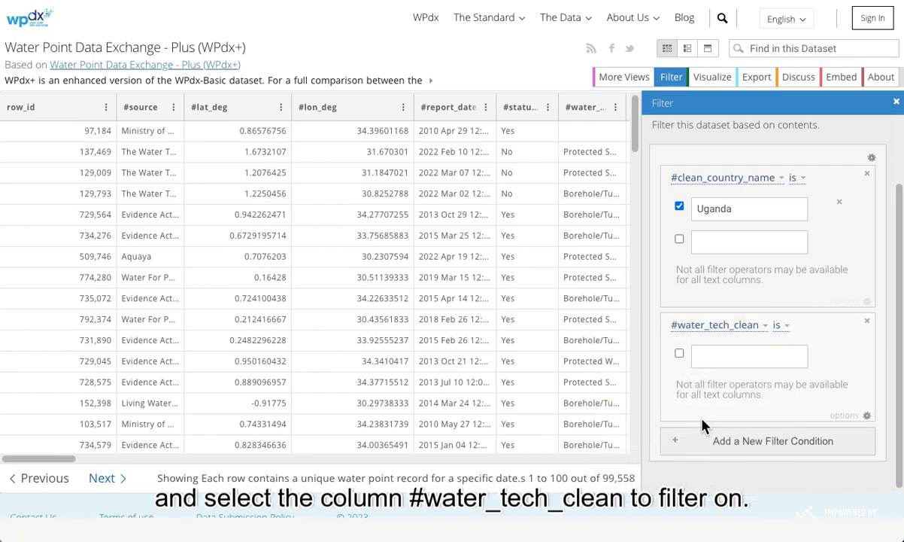
click(705, 354)
text(Hand pump)
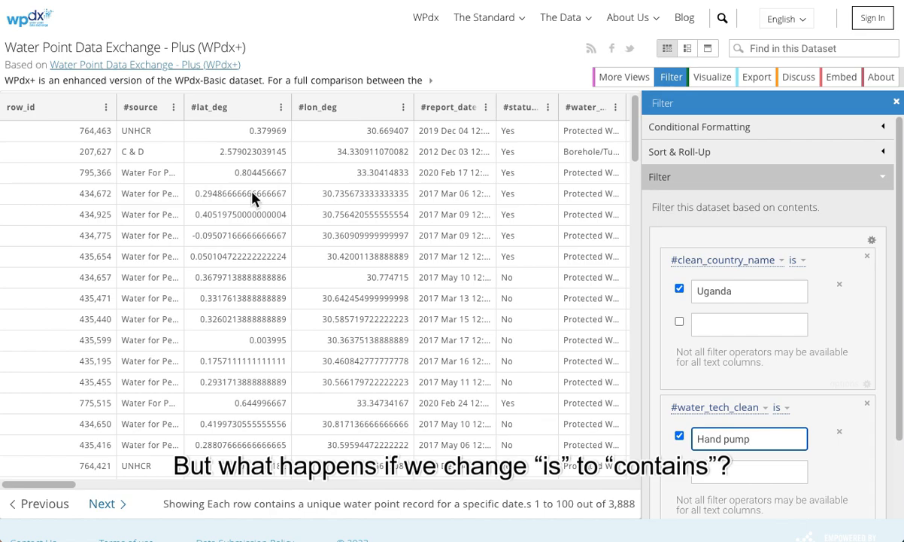
click(779, 408)
click(786, 330)
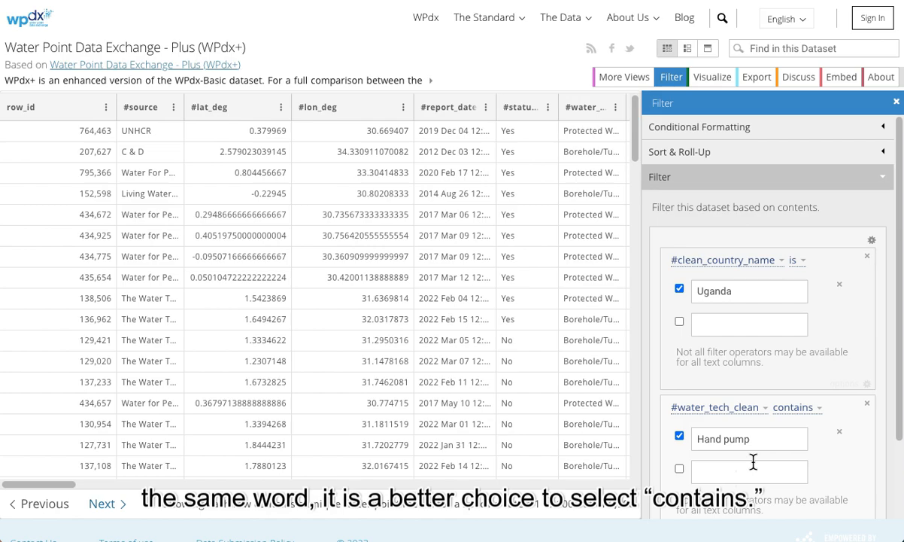
scroll(754, 461, down, 2)
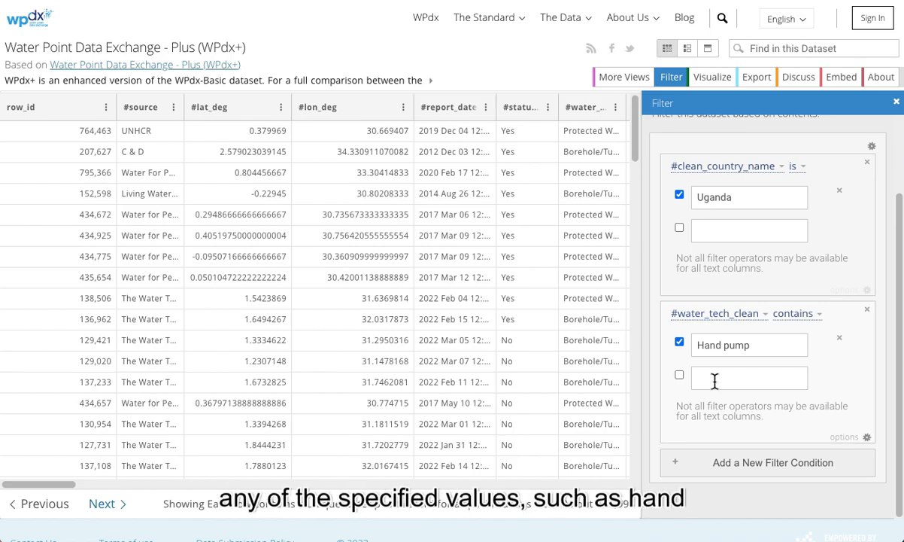
click(715, 381)
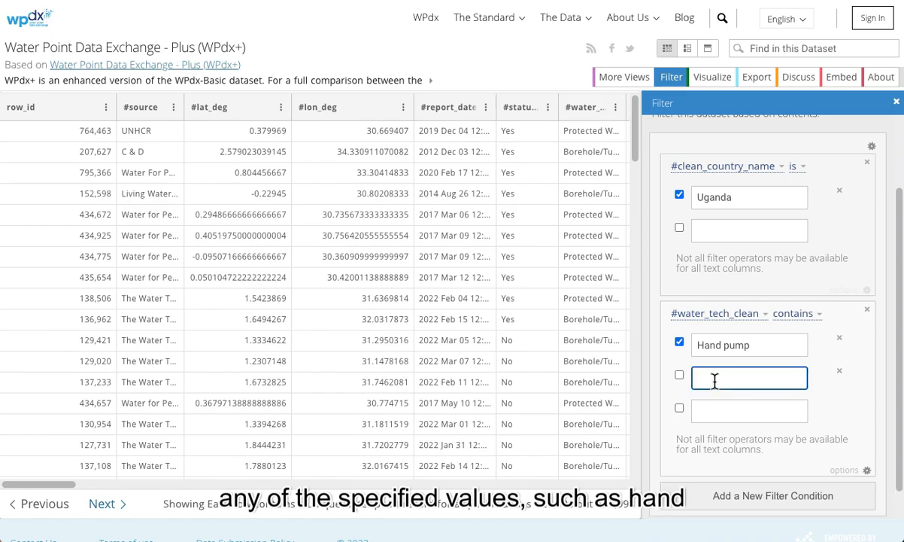
text(Kiosks)
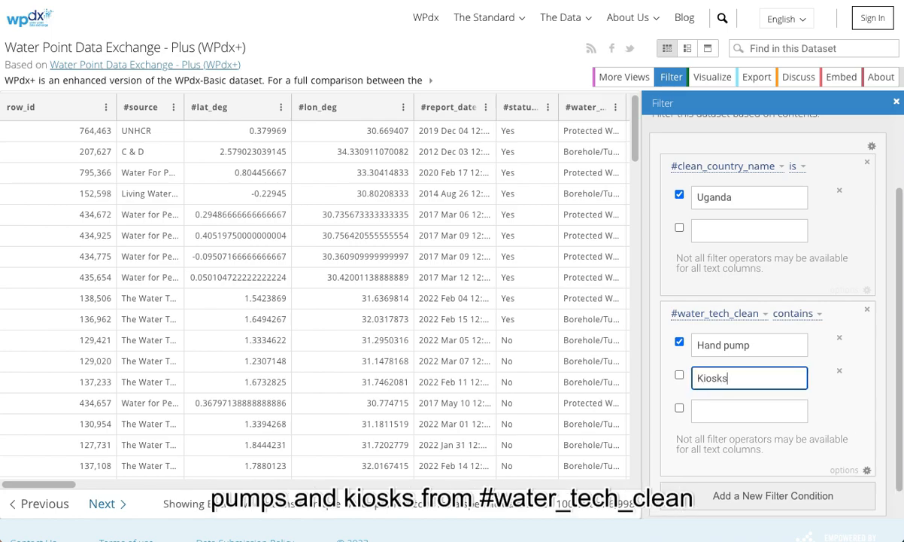
double_click(708, 380)
key(BackSpace)
click(784, 410)
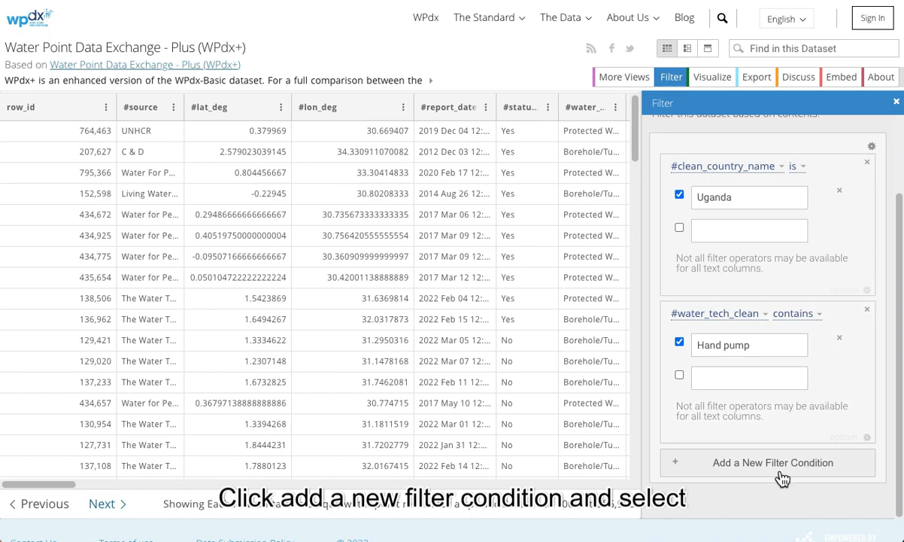
Add a third filter condition on #report_date using is between, with January 1, 2022 as the start date.
click(729, 467)
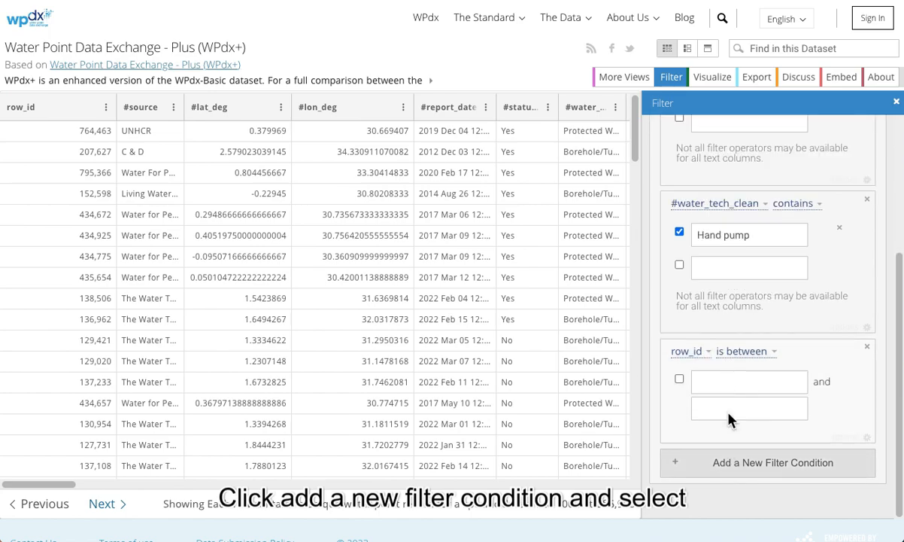
click(690, 352)
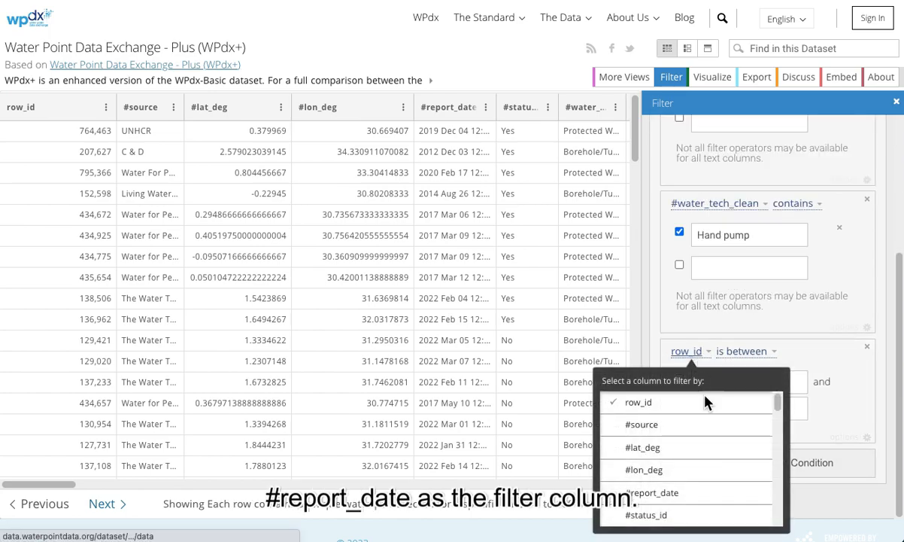
click(705, 493)
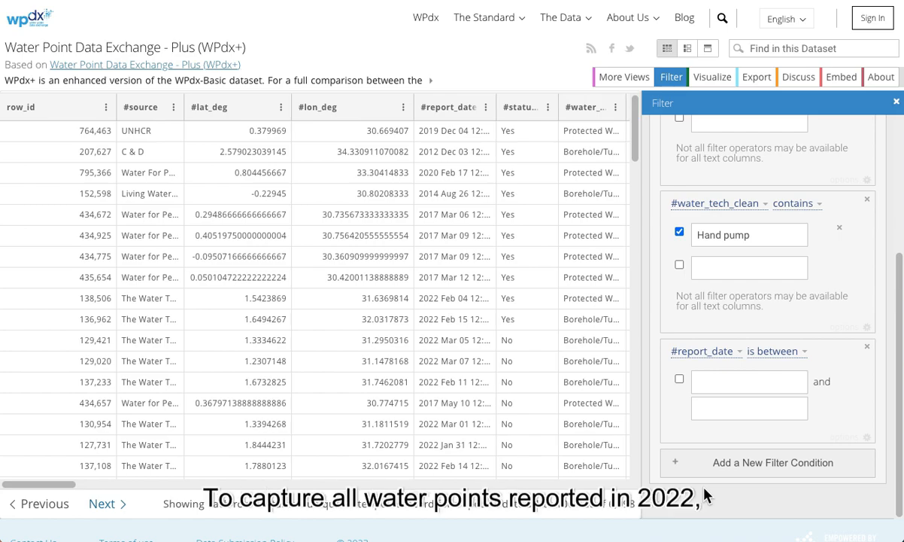
click(761, 376)
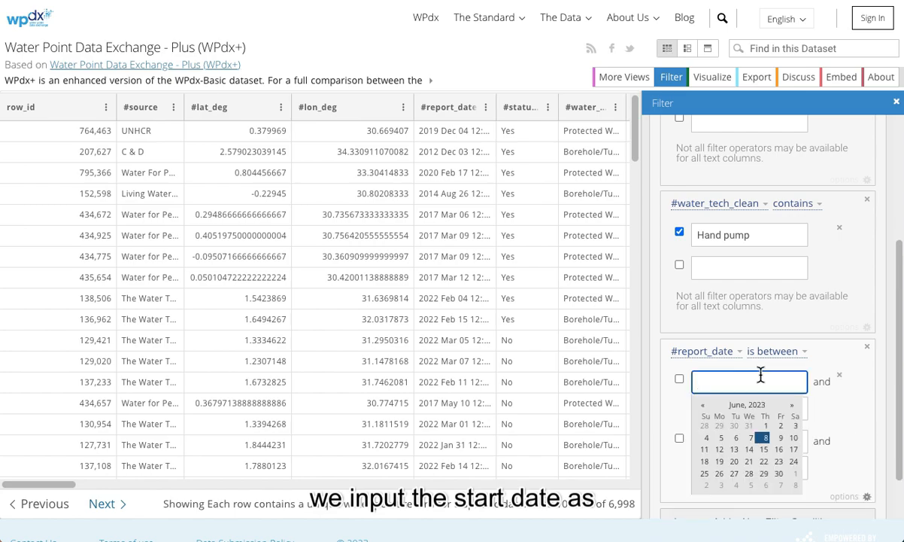
click(703, 405)
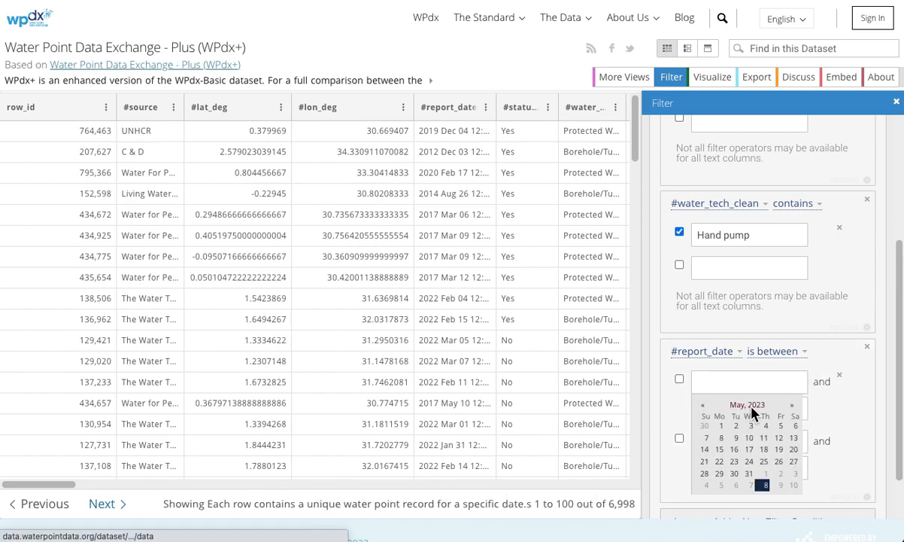
click(748, 405)
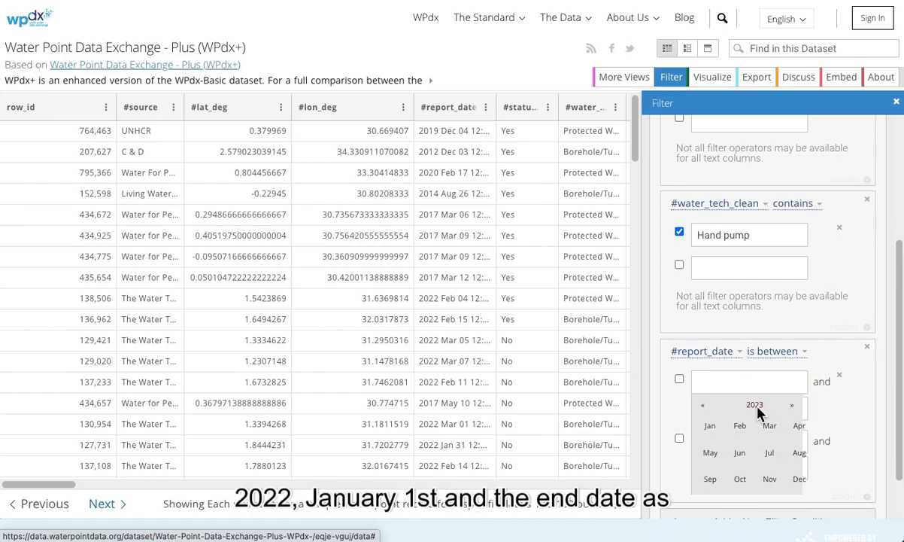
click(710, 427)
click(796, 426)
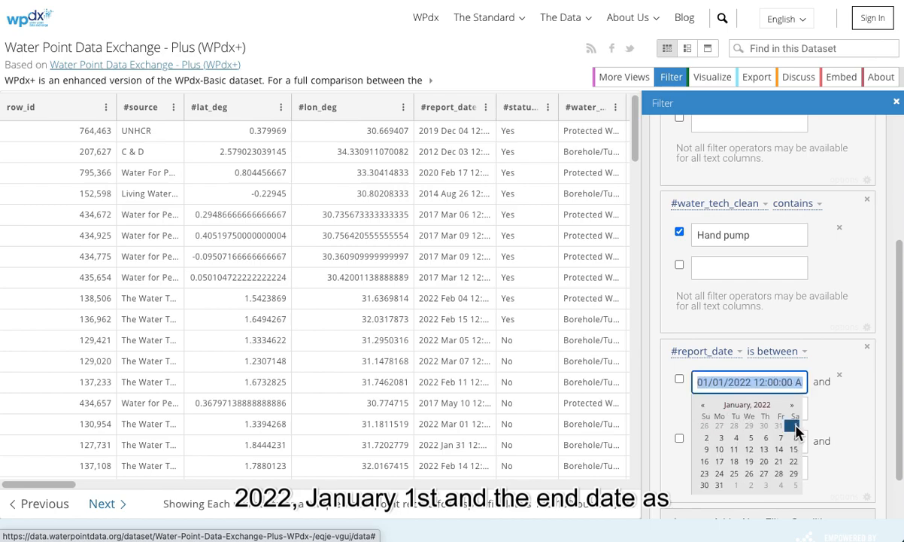
Set the end date of the #report_date range to December 31, 2022.
click(771, 409)
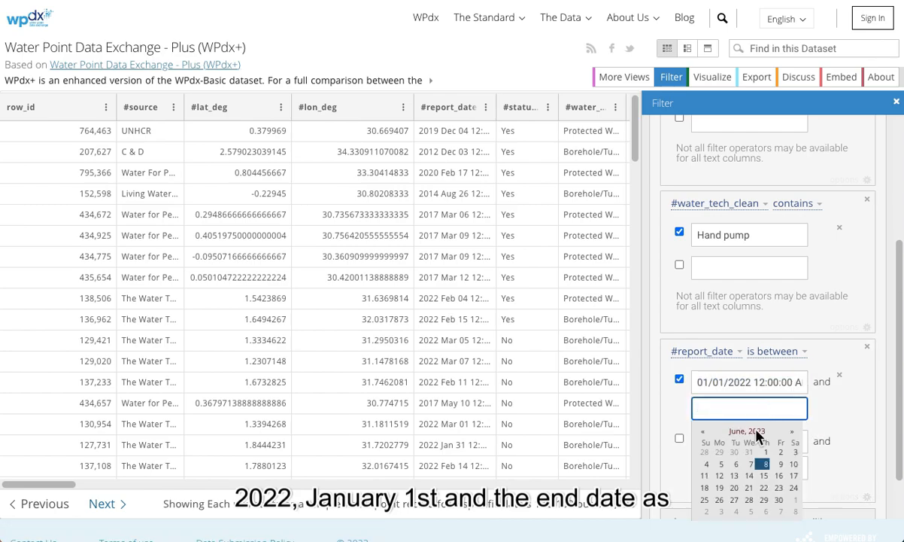
click(748, 430)
click(702, 434)
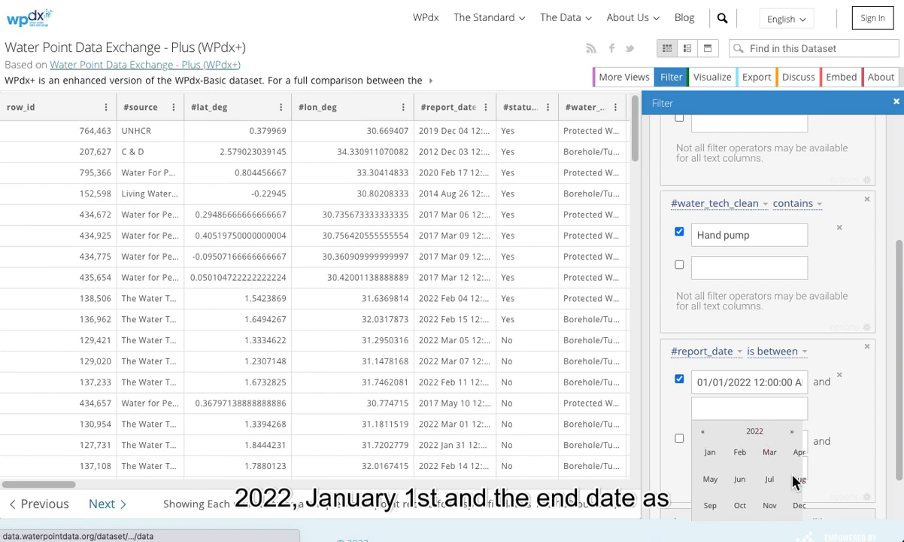
click(797, 505)
click(794, 501)
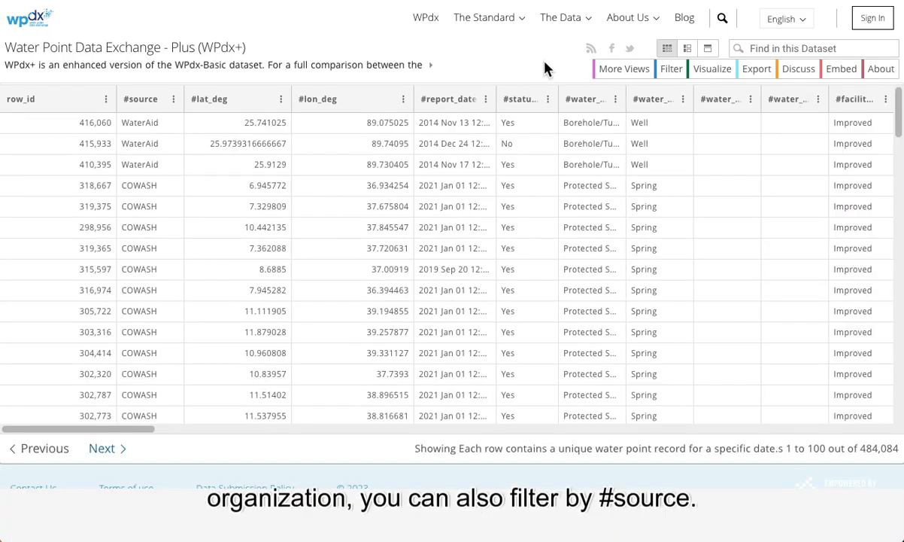
On the unfiltered dataset, add and apply a filter condition where #source is "Global Environment & Technology Foundation", and dismiss the sign-in notice.
click(674, 73)
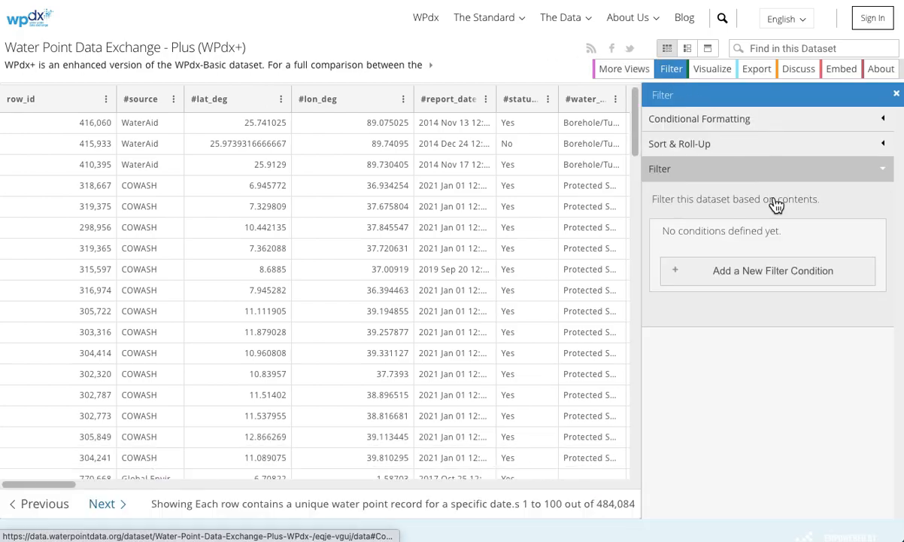
click(688, 279)
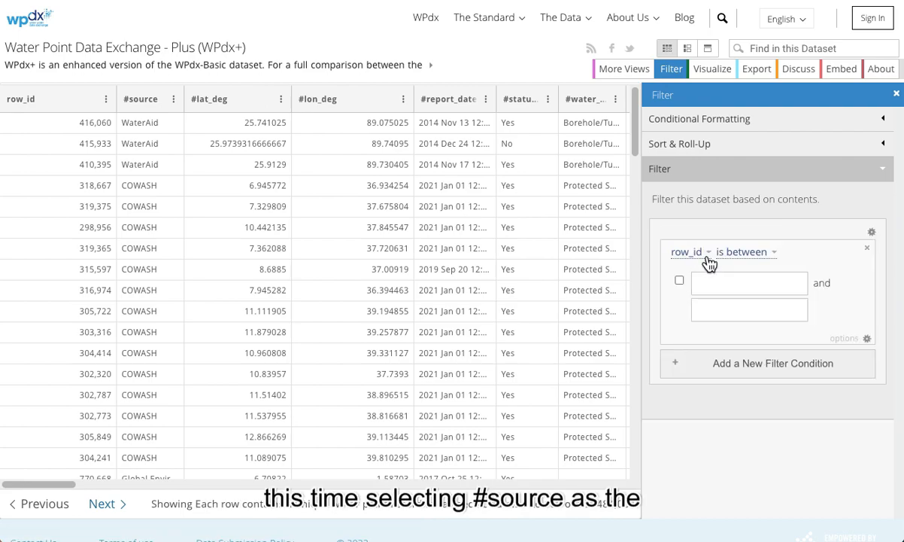
click(689, 253)
click(643, 327)
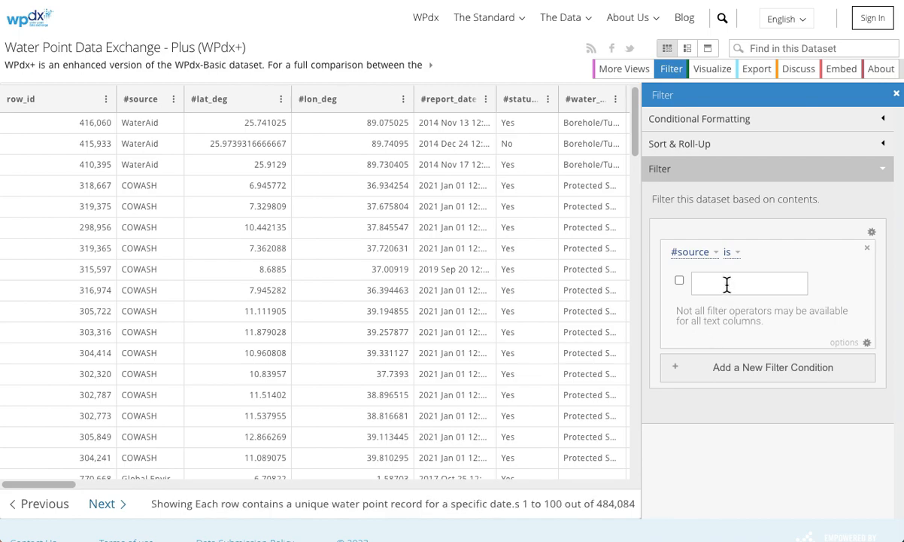
click(757, 285)
text(Global E)
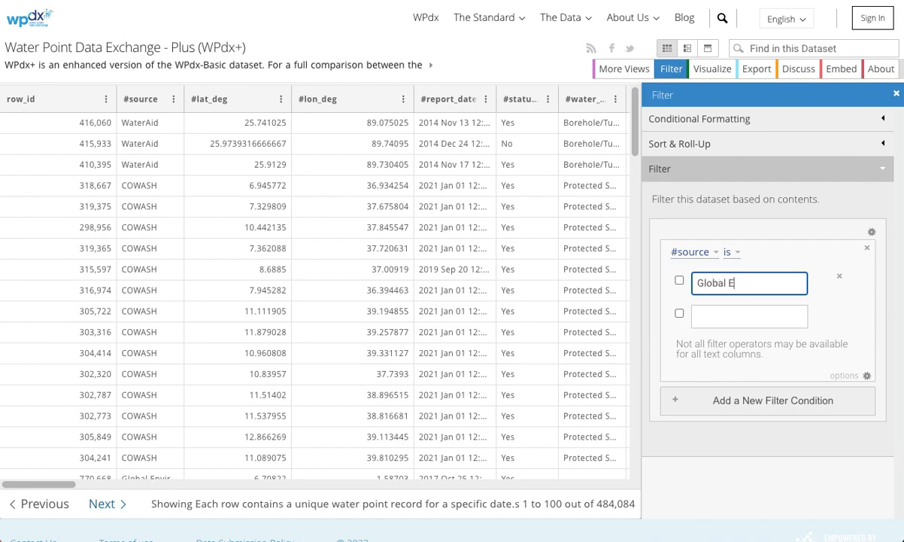
text(nvironment & Techn)
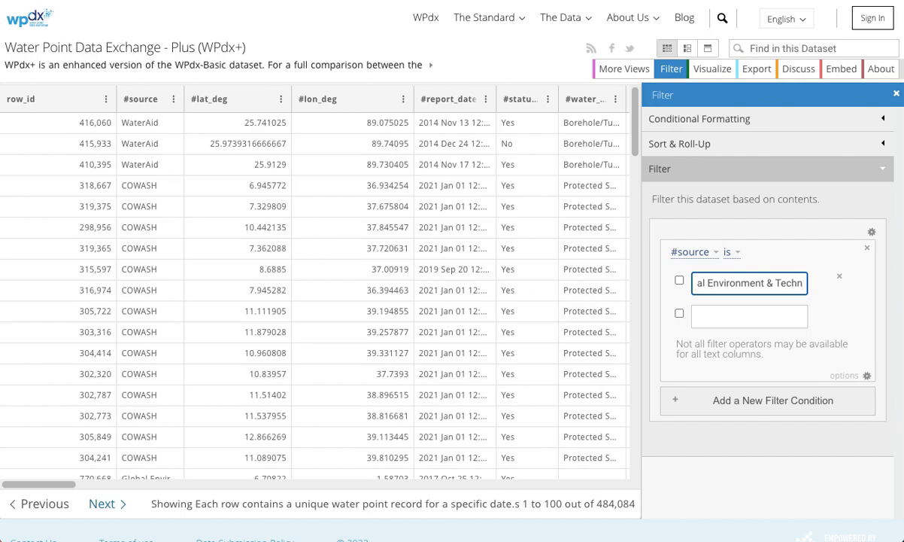
text(ology Foundation)
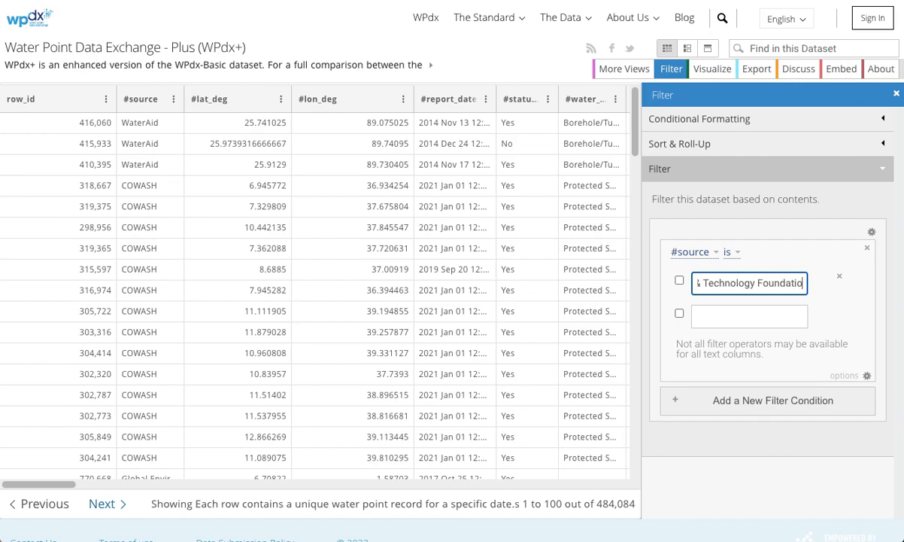
click(679, 280)
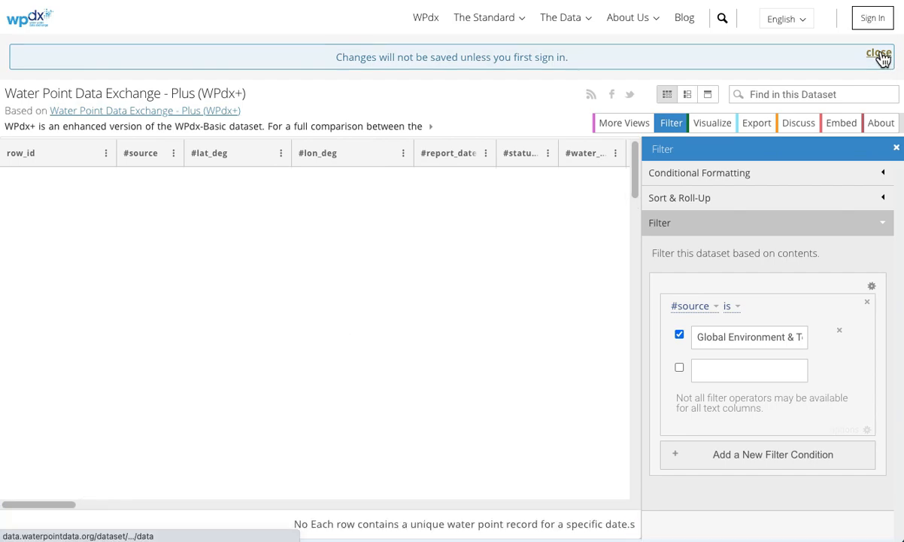
click(878, 54)
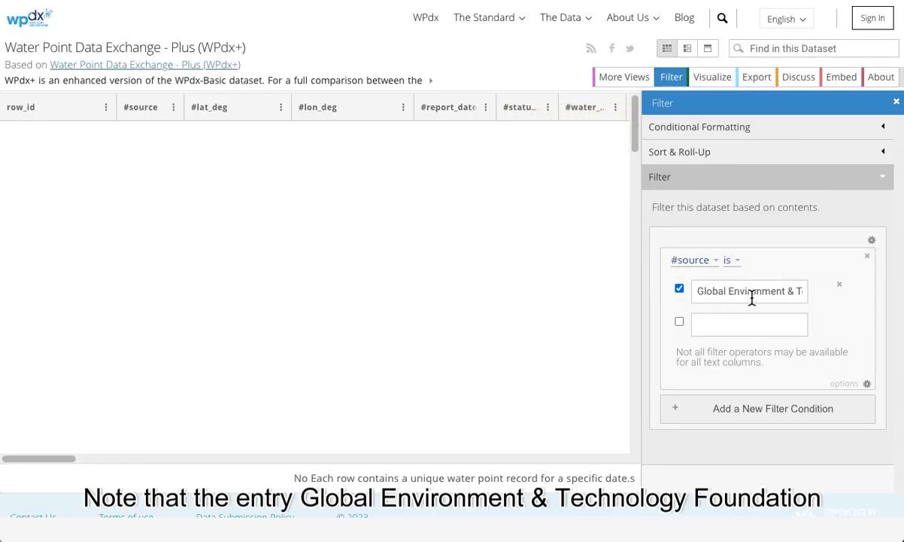
Change the #source filter value to "Global Environment and Technology Foundation", replacing the ampersand with "and".
drag(701, 296, 800, 293)
drag(727, 292, 711, 292)
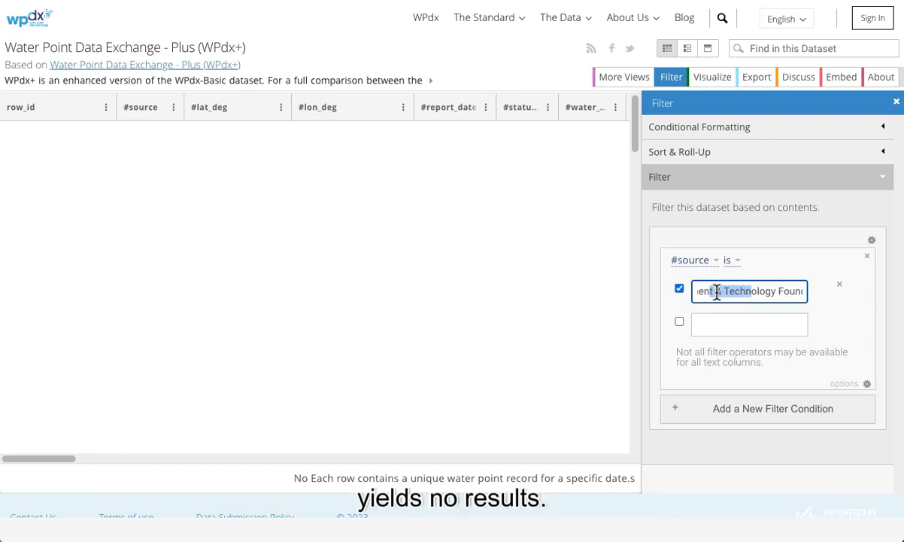
click(720, 292)
key(BackSpace)
text(and)
drag(716, 291, 730, 292)
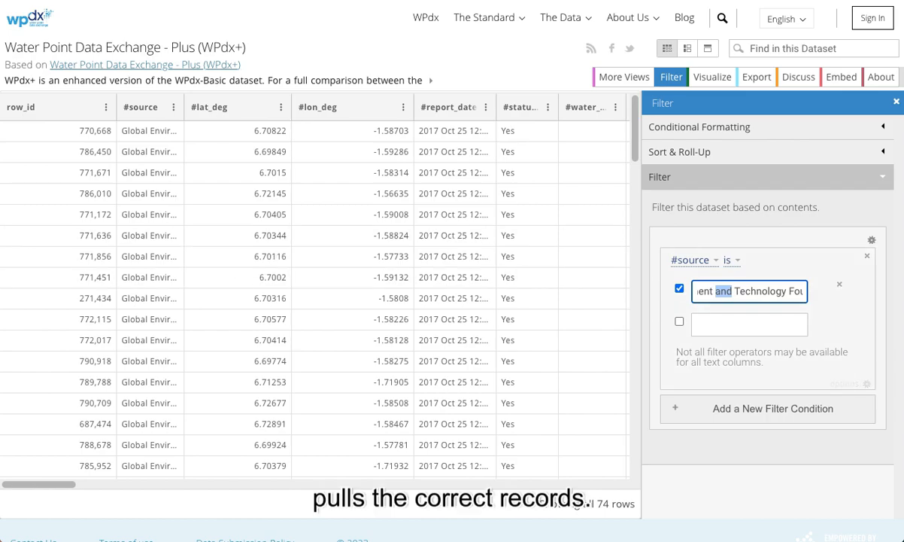
drag(732, 291, 640, 286)
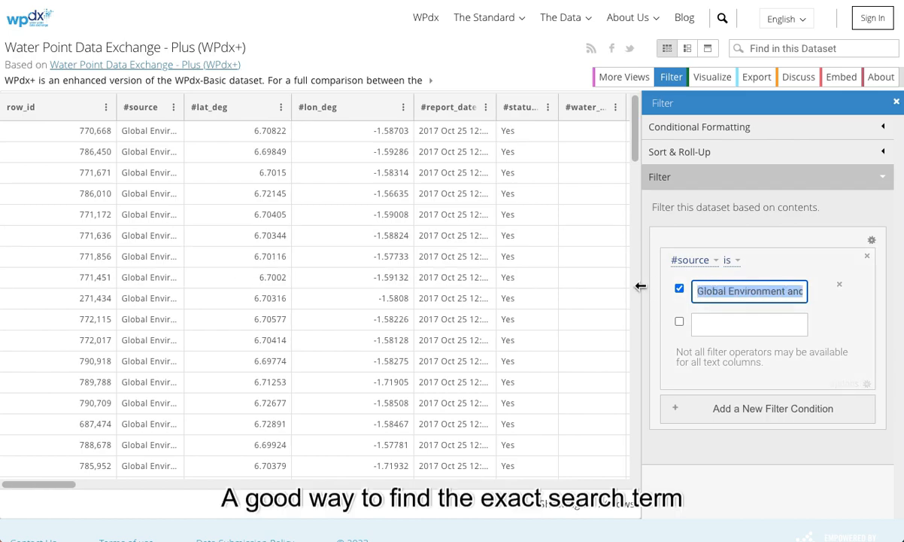
click(843, 309)
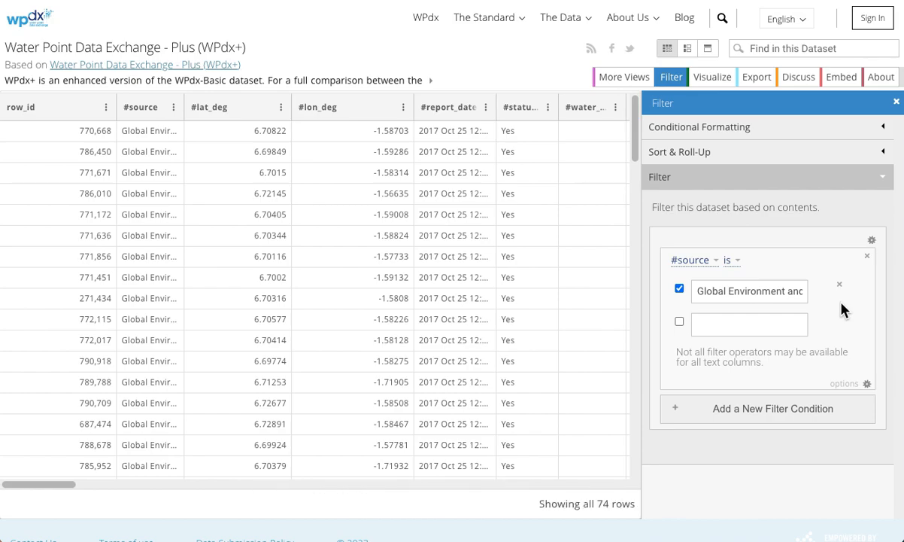
Remove the #source filter condition and apply a roll-up that groups the dataset by #source.
click(871, 260)
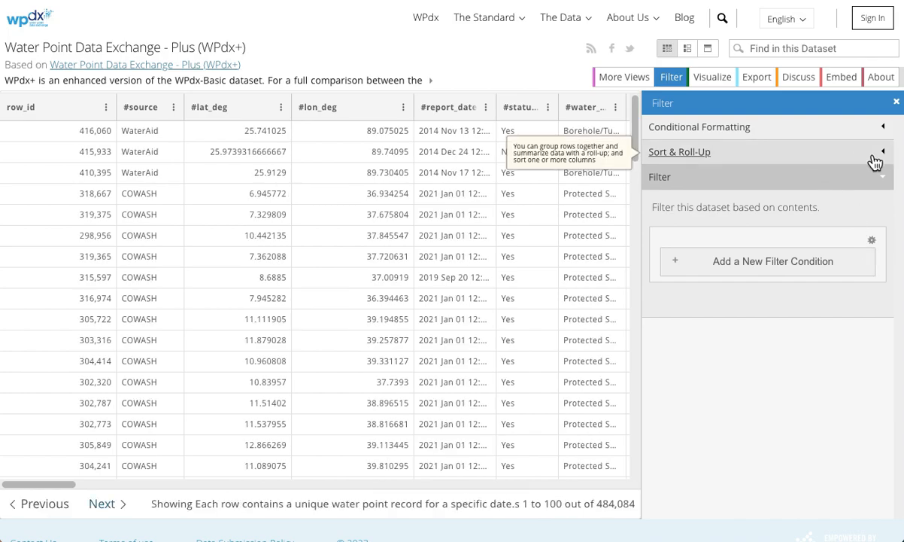
click(834, 161)
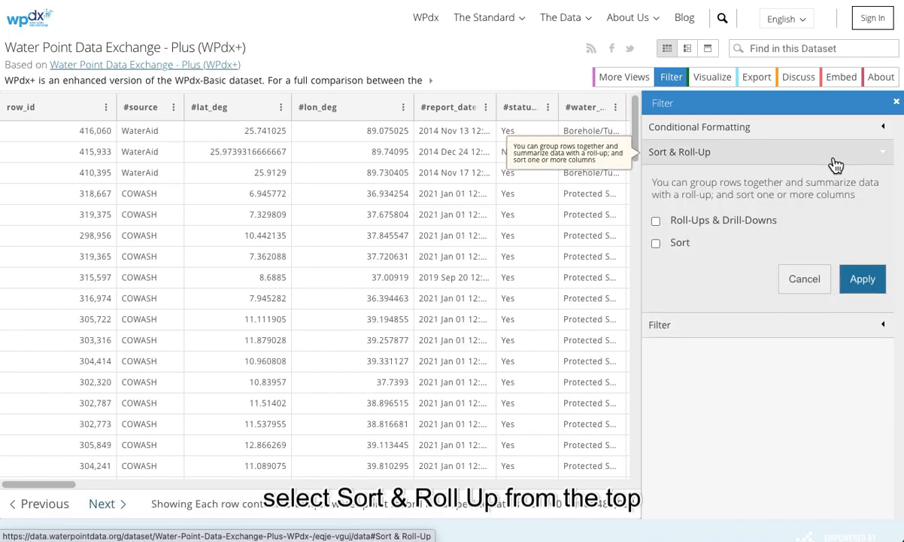
click(656, 222)
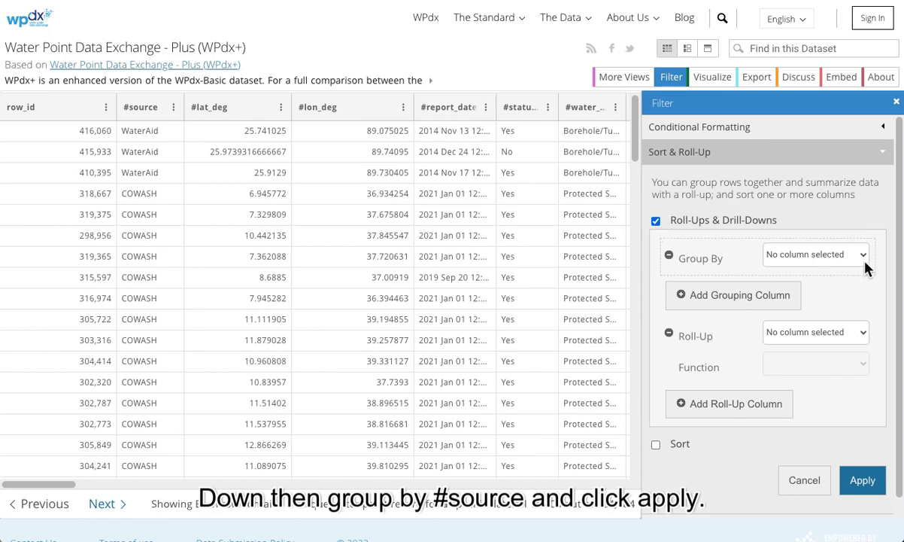
click(799, 250)
click(839, 301)
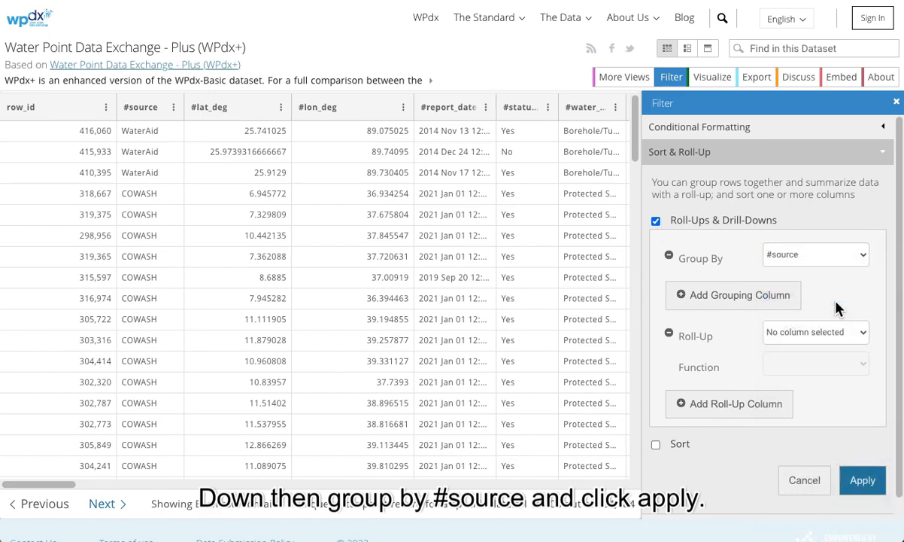
click(860, 488)
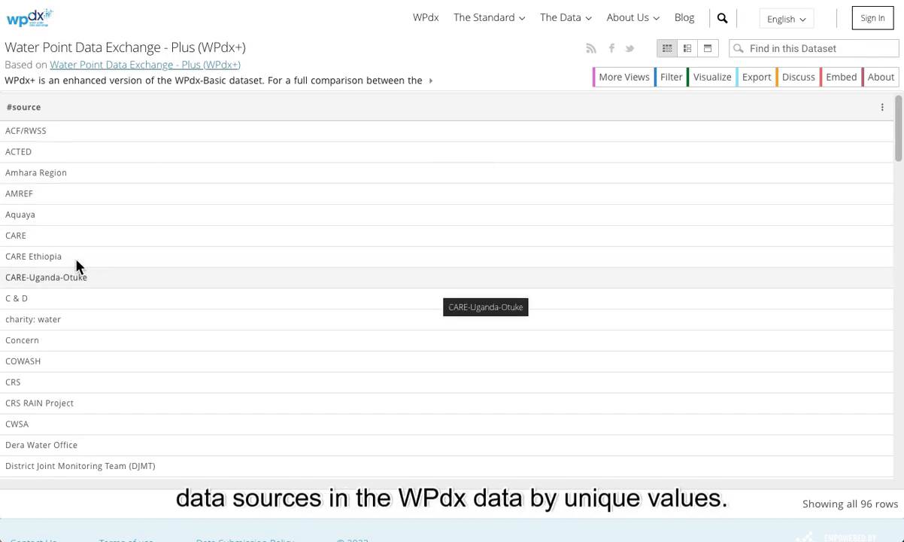
Look through the list of unique sources for the exact wording of the Global Environment and Technology Foundation entry.
scroll(75, 270, down, 1)
scroll(74, 279, down, 6)
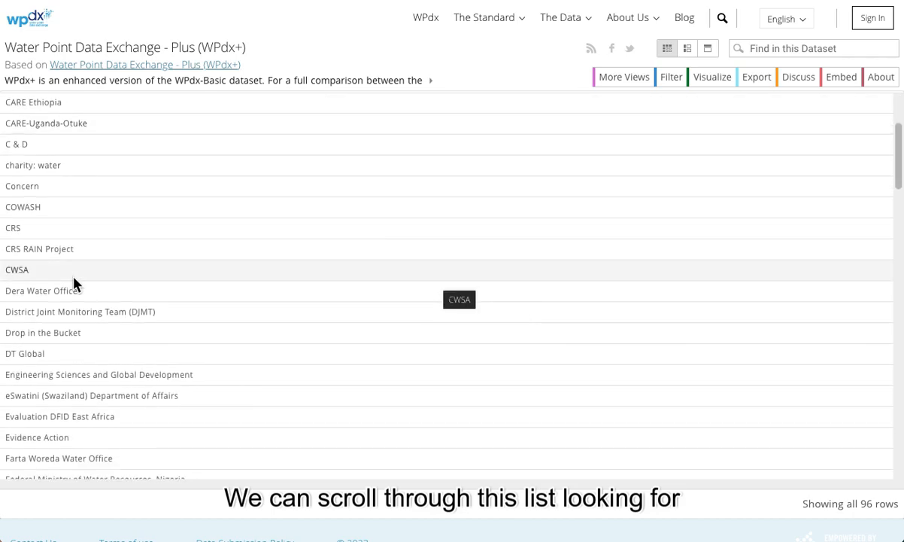
scroll(73, 282, down, 3)
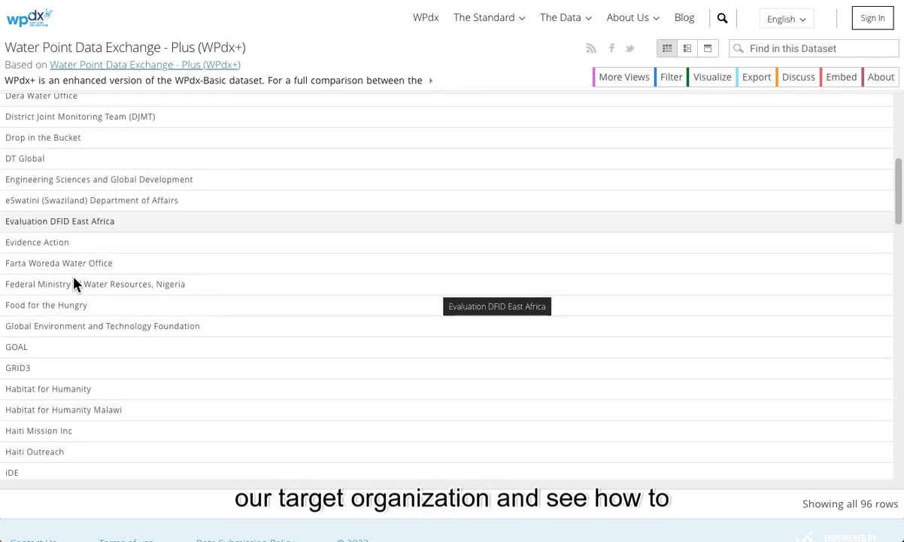
drag(191, 326, 6, 326)
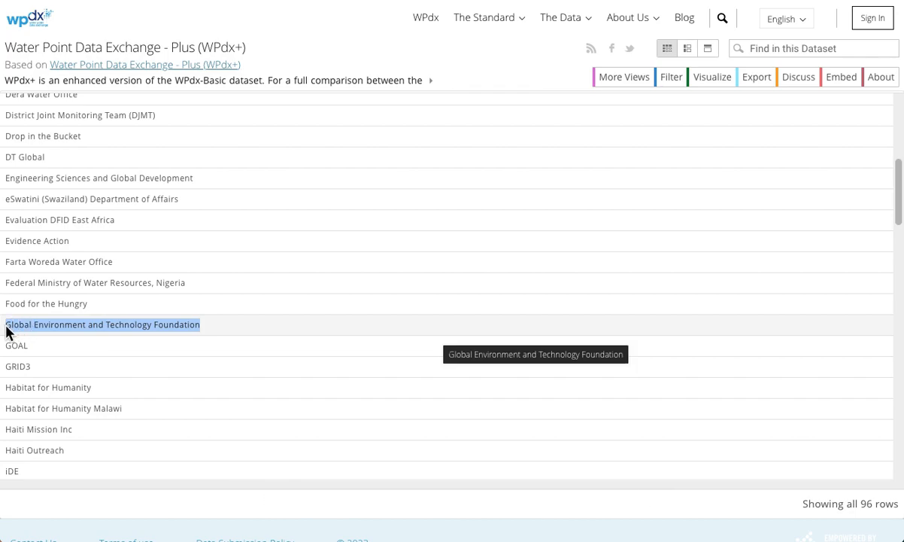
click(232, 331)
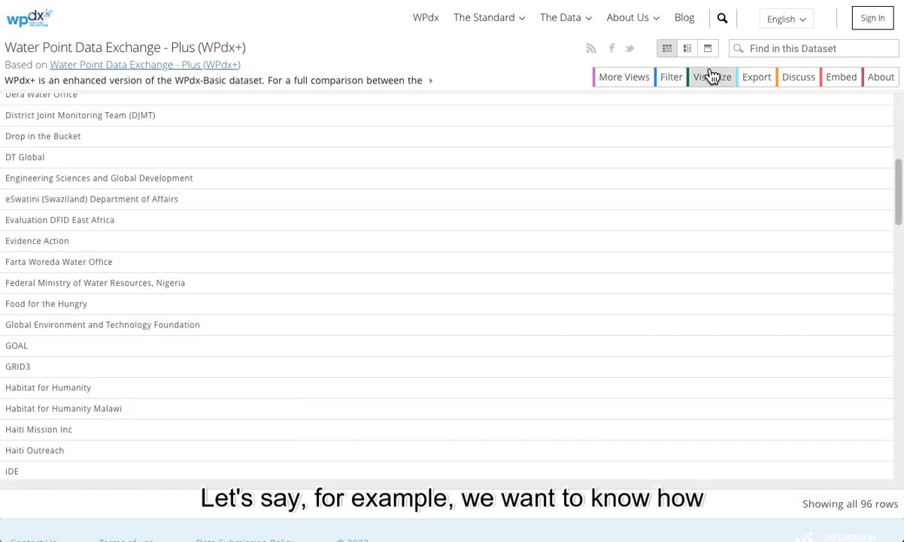
Turn off the roll-up grouped by #source and apply the change to restore the full dataset.
click(670, 84)
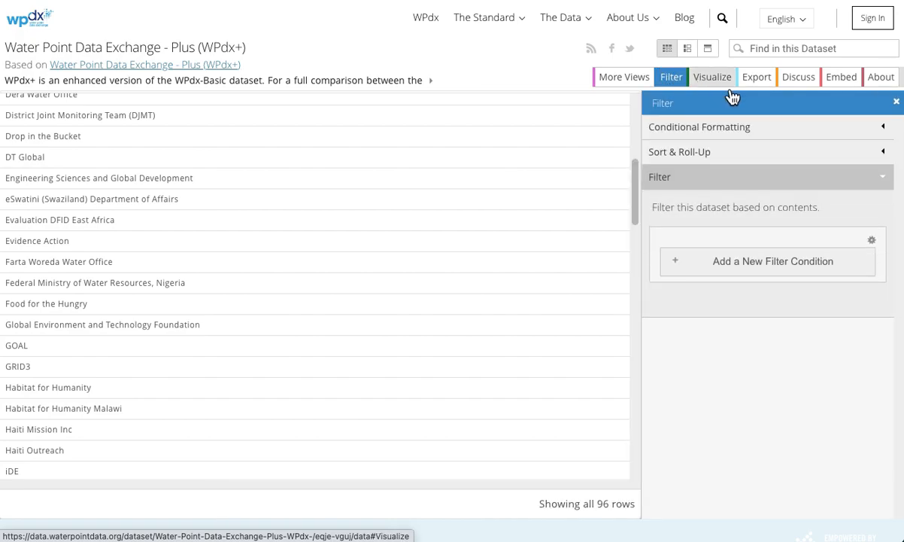
click(825, 156)
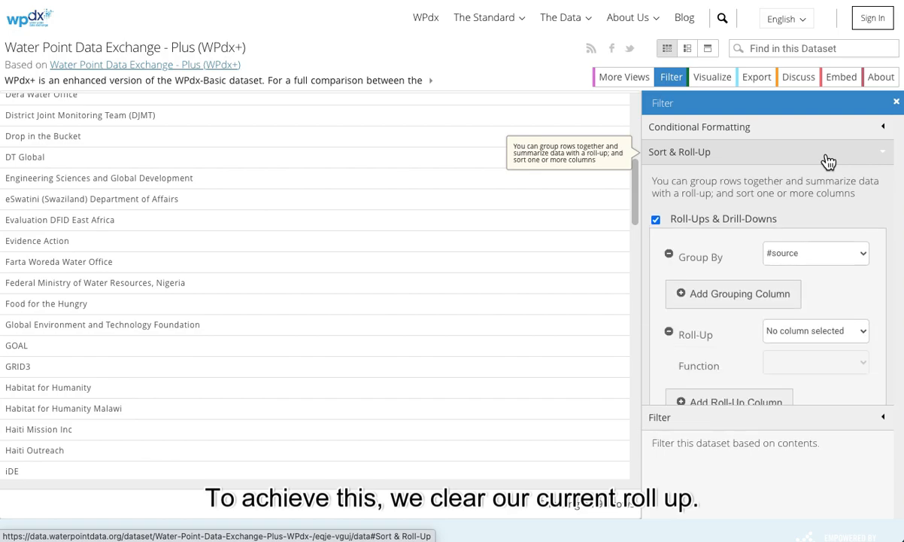
click(656, 221)
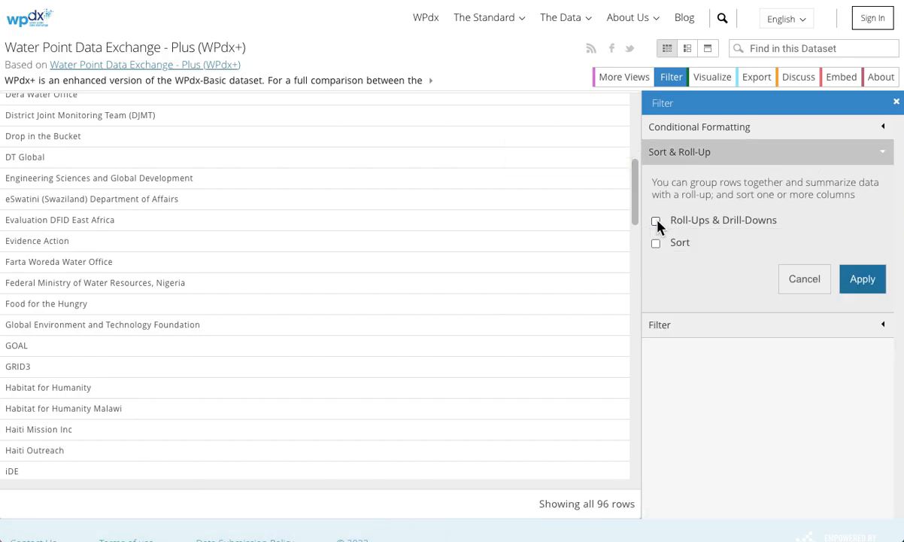
click(863, 281)
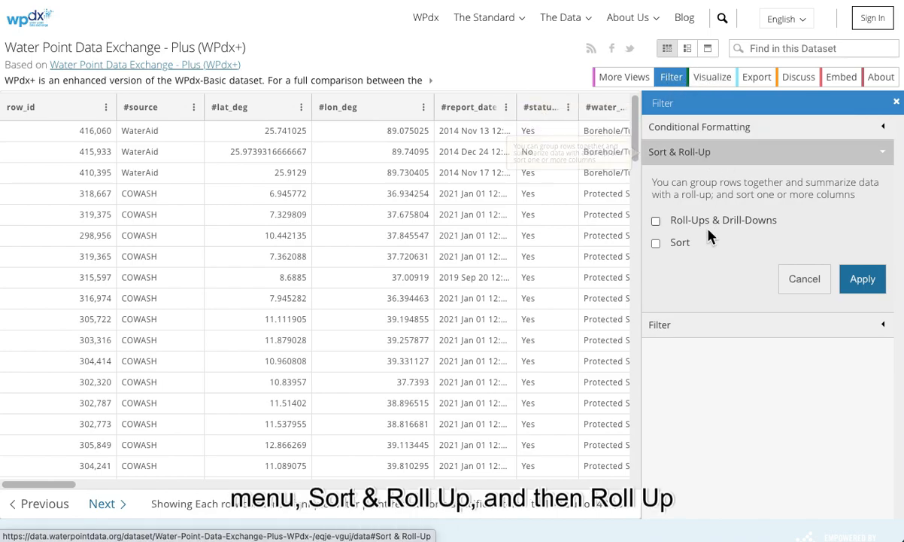
Set up a roll-up grouped by #clean_country_name that rolls up row_id with the Count function.
click(656, 223)
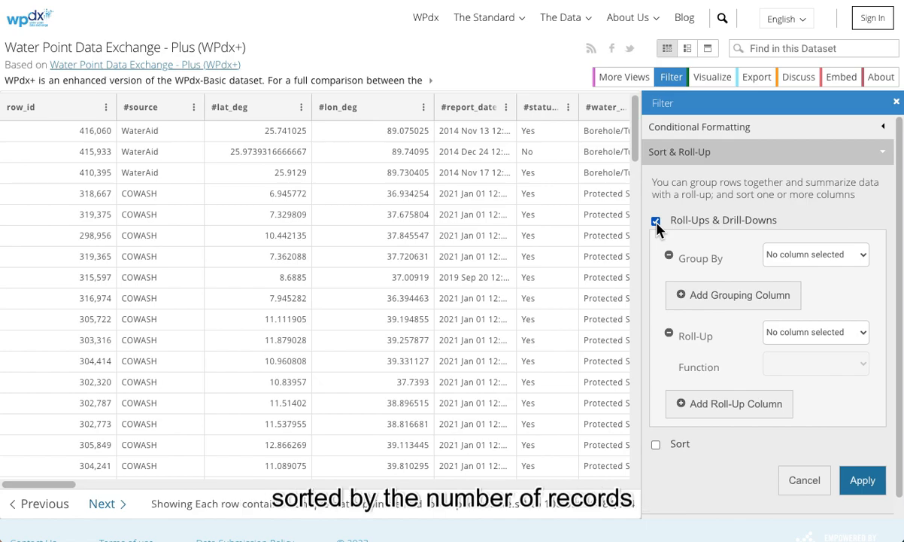
click(767, 256)
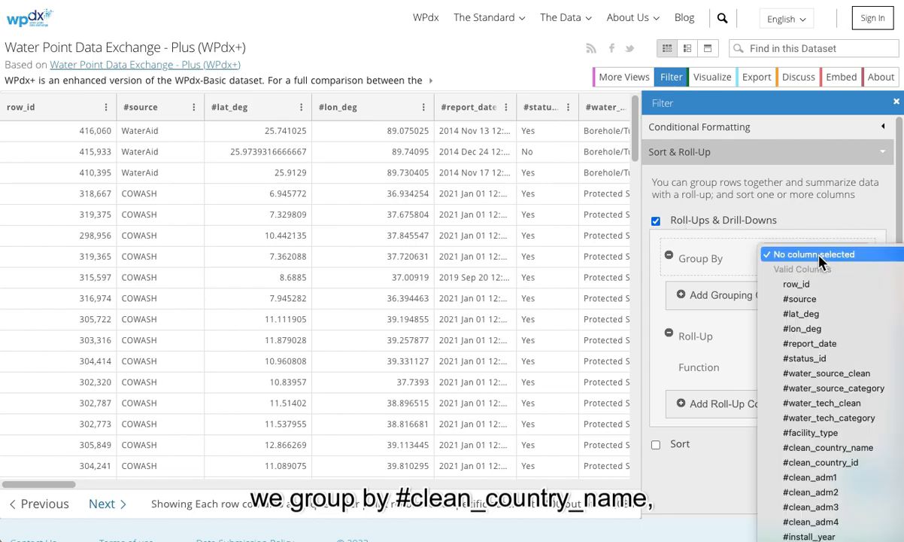
click(823, 450)
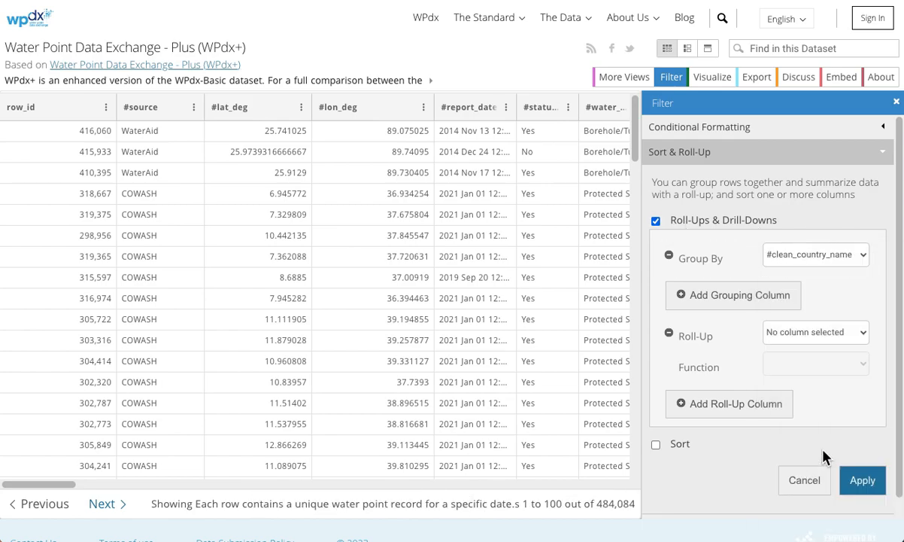
click(843, 333)
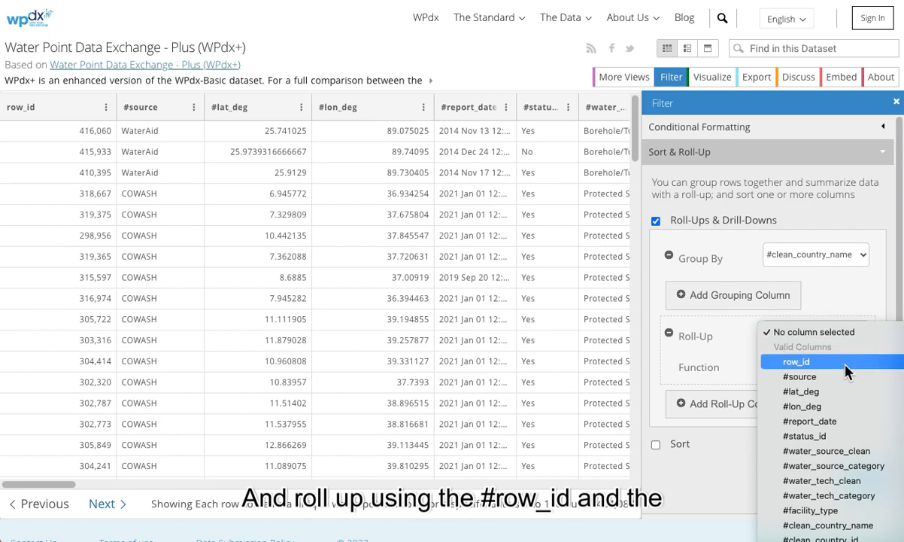
click(845, 362)
click(836, 374)
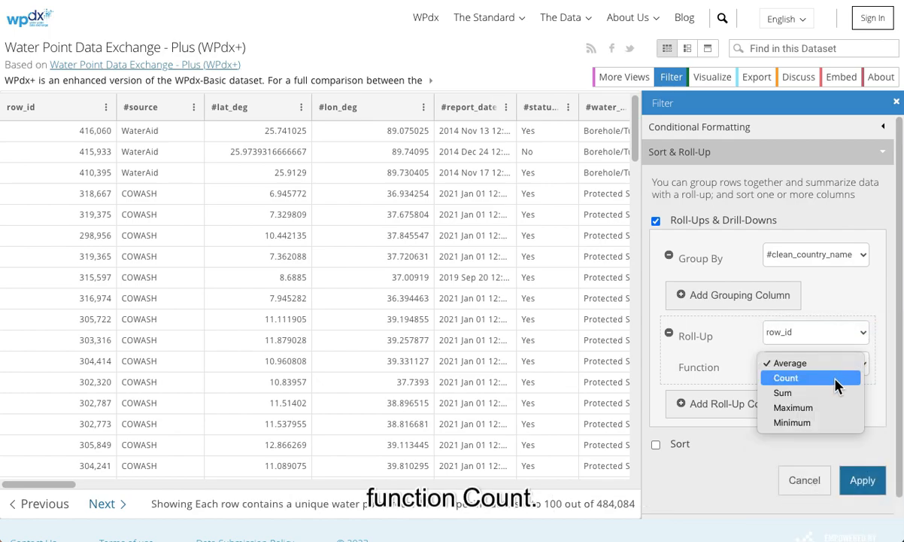
click(837, 379)
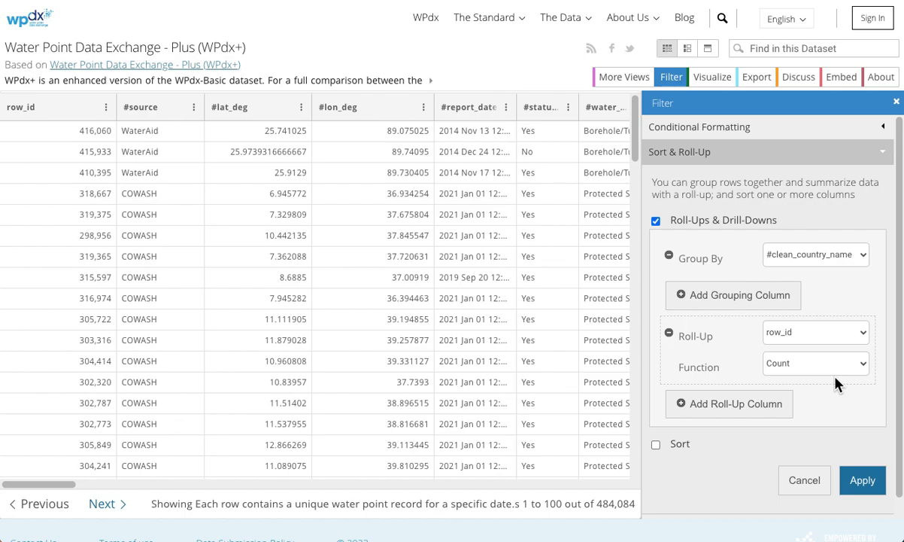
Add a sort on row_id in descending direction and apply it together with the country roll-up.
click(656, 446)
scroll(656, 447, down, 2)
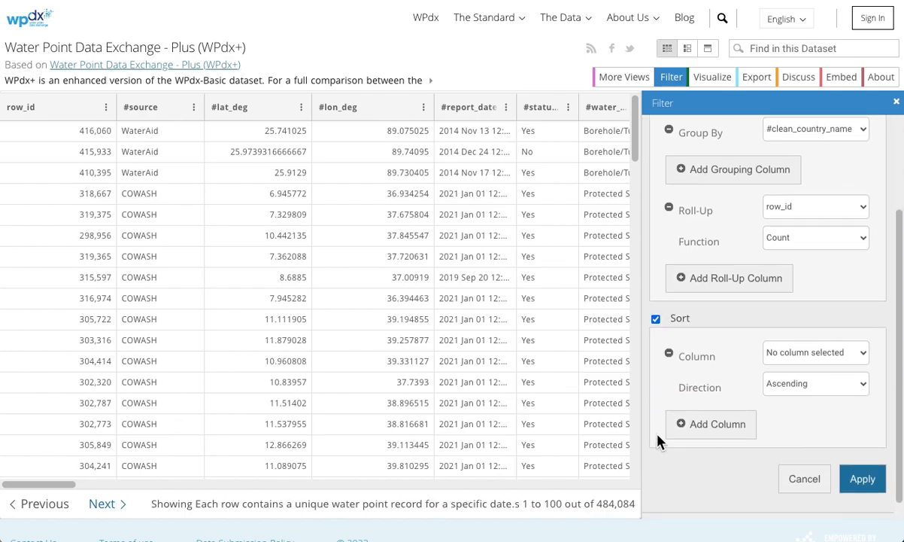
click(856, 353)
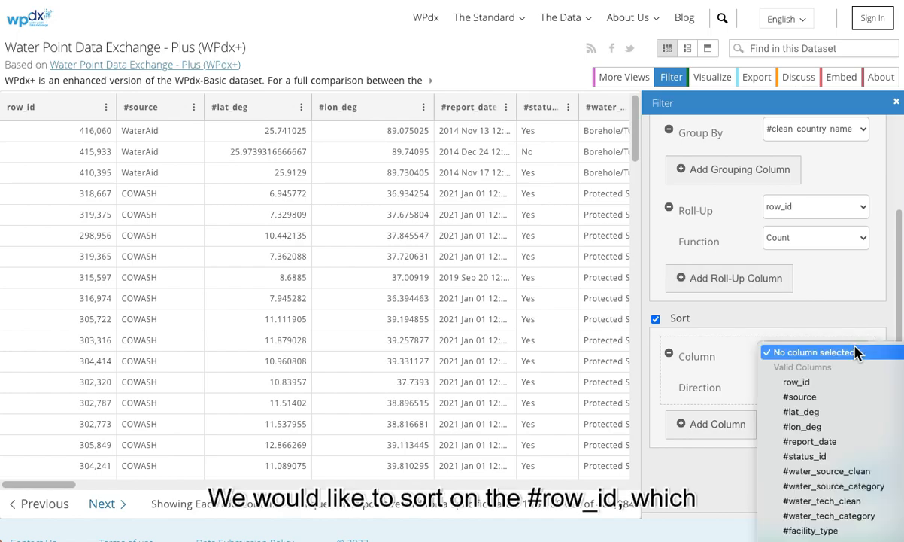
click(797, 383)
click(805, 389)
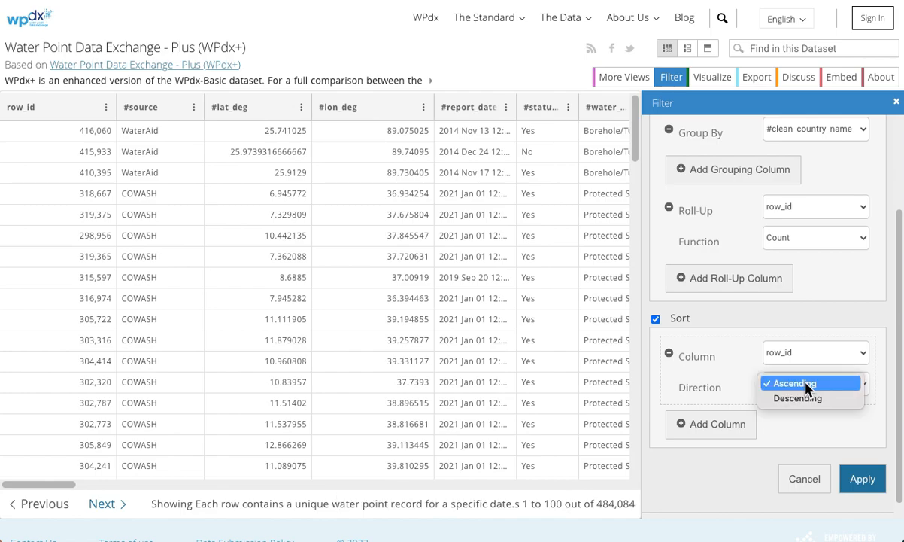
click(807, 401)
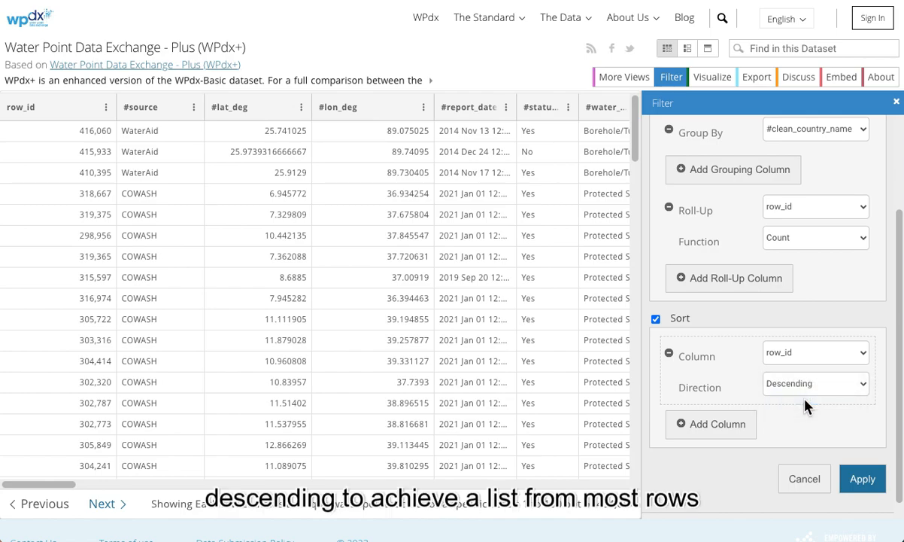
click(864, 487)
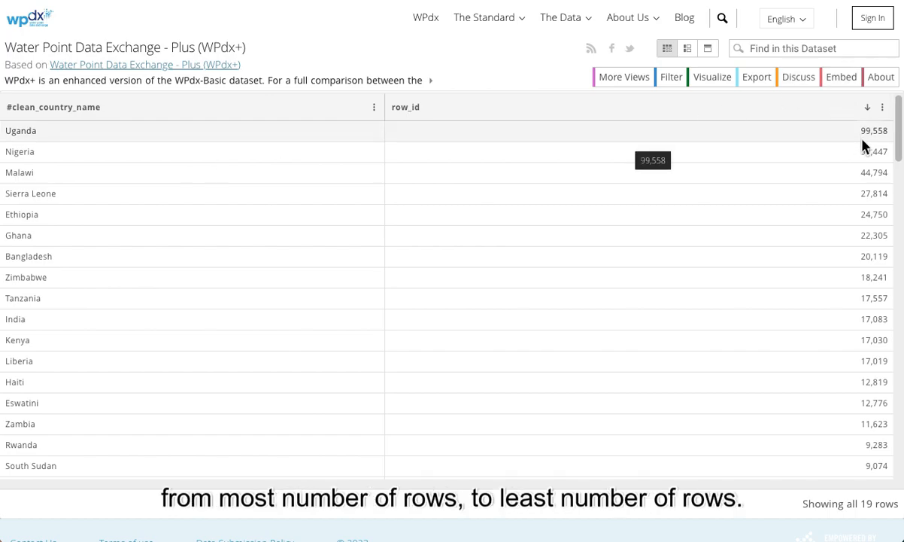
Start a conditional formatting rule for the filtered Uganda hand pump records, with #status_id as the condition column.
scroll(870, 444, down, 5)
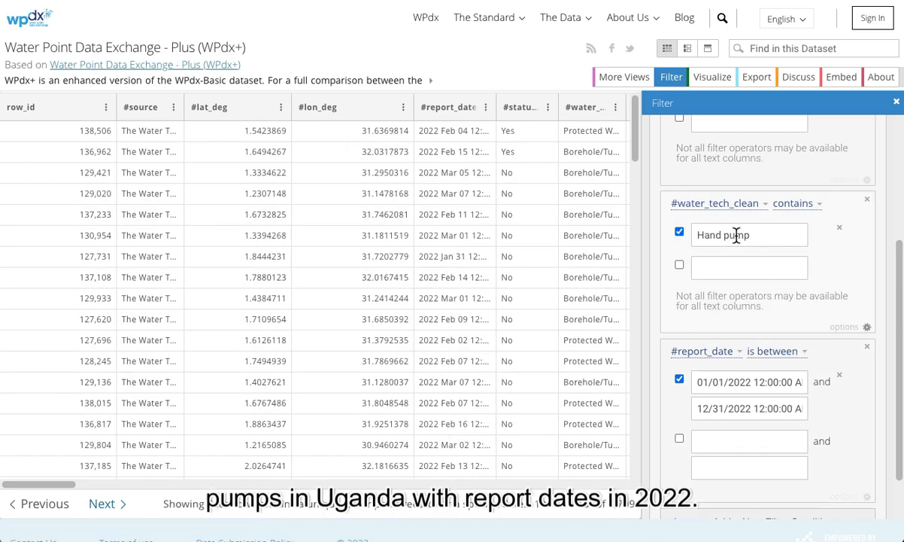
scroll(718, 235, up, 2)
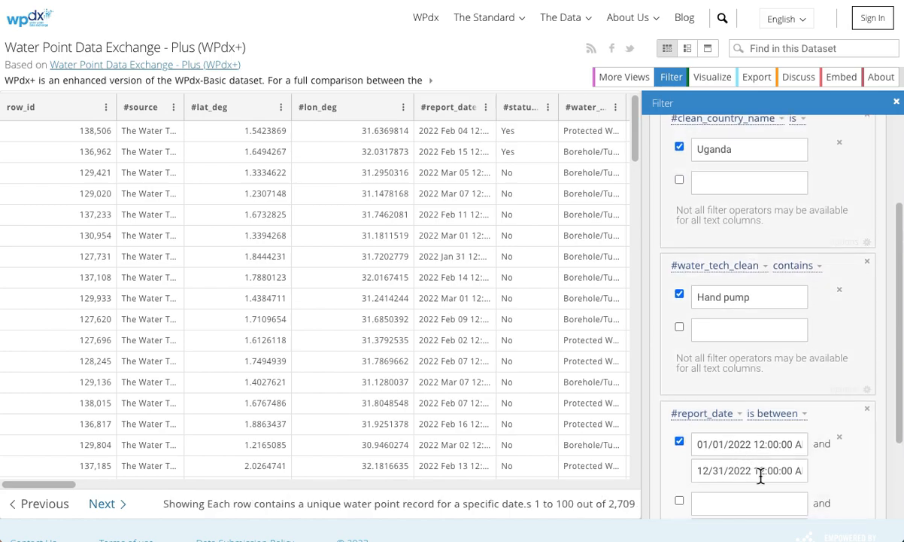
scroll(759, 268, up, 3)
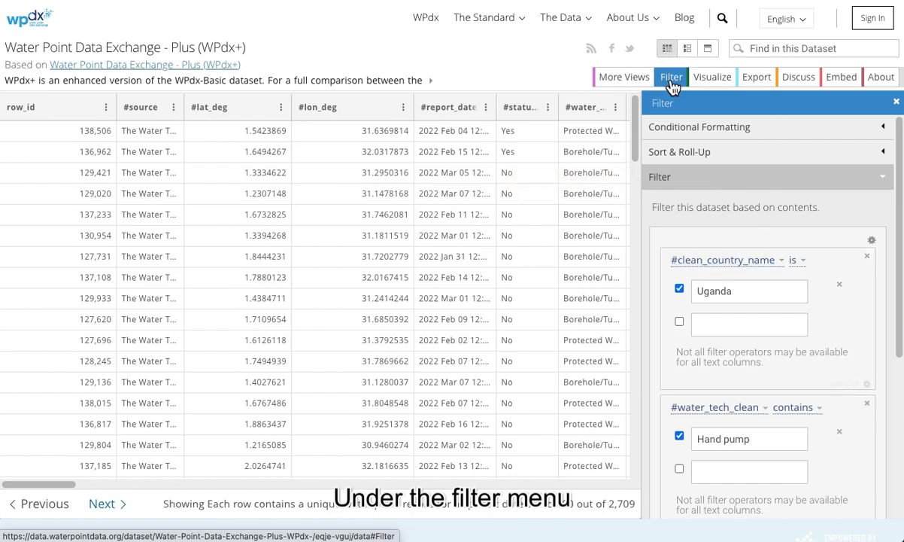
click(877, 130)
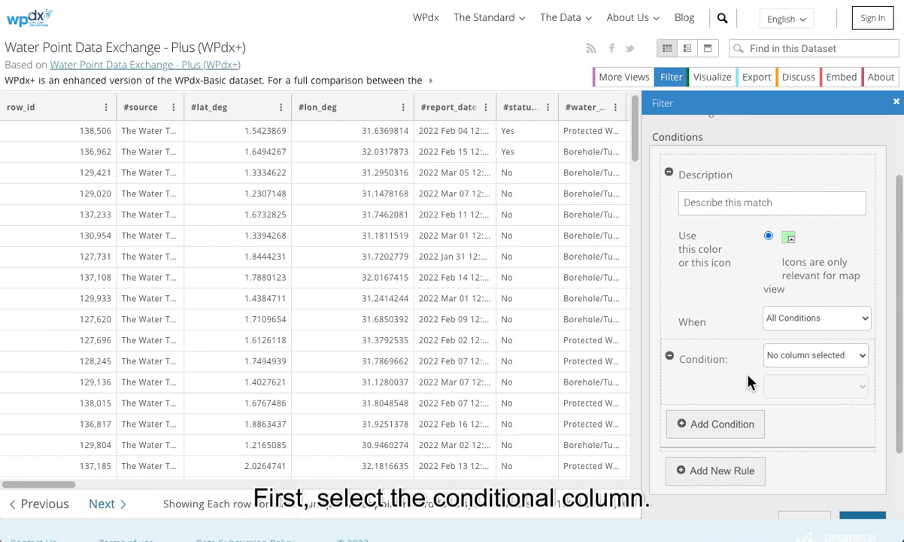
click(786, 357)
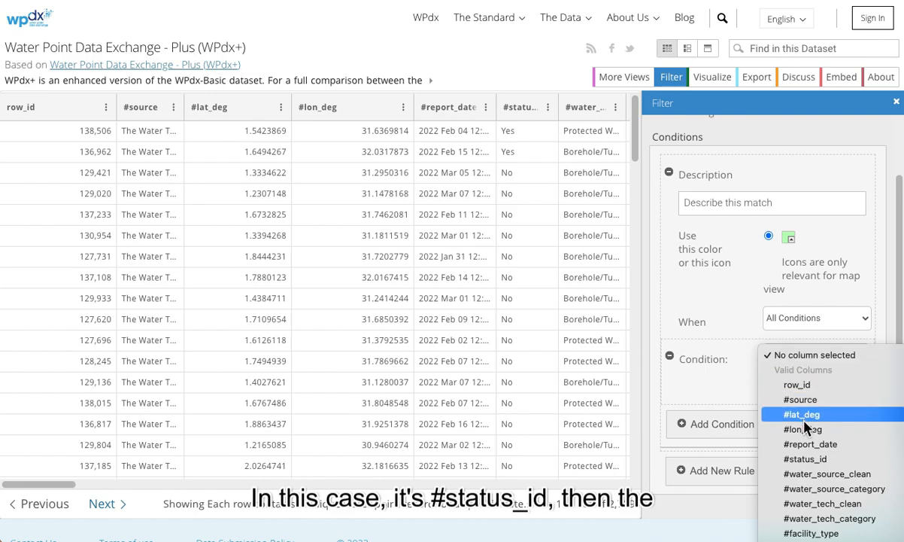
click(805, 459)
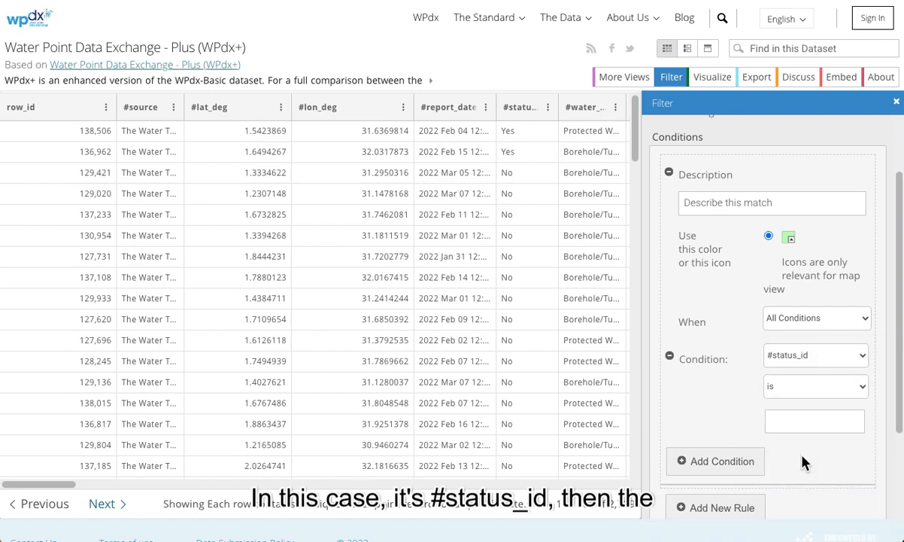
Make the rule match #status_id is Yes, apply it, and look through the highlighted rows.
click(800, 424)
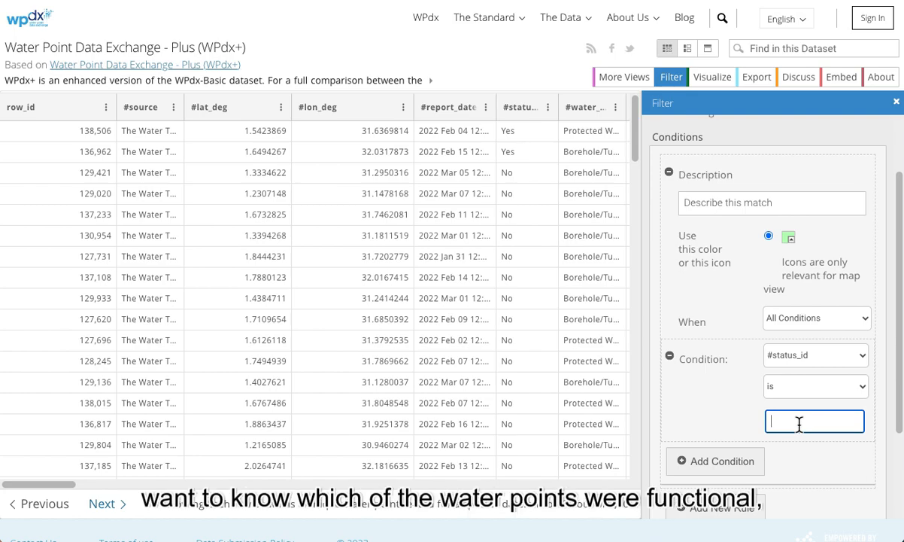
text(Yes)
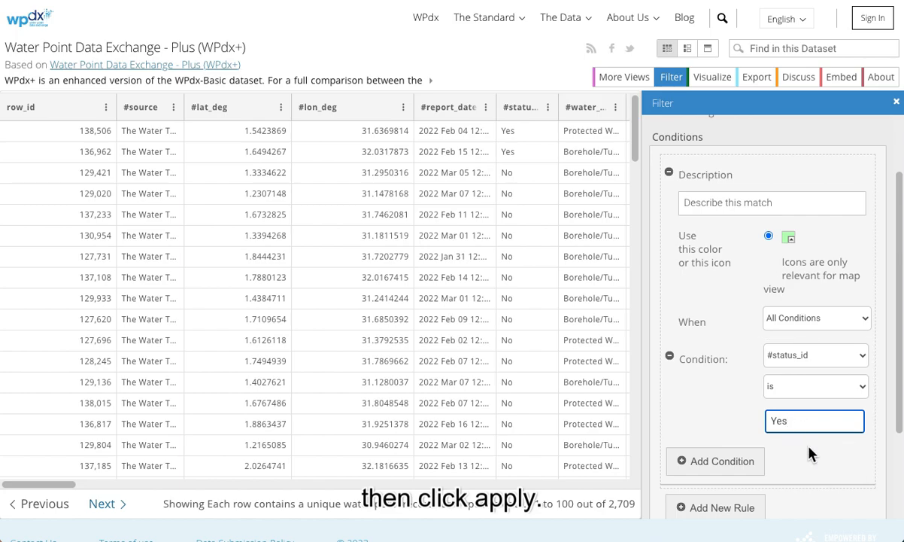
scroll(813, 508, down, 2)
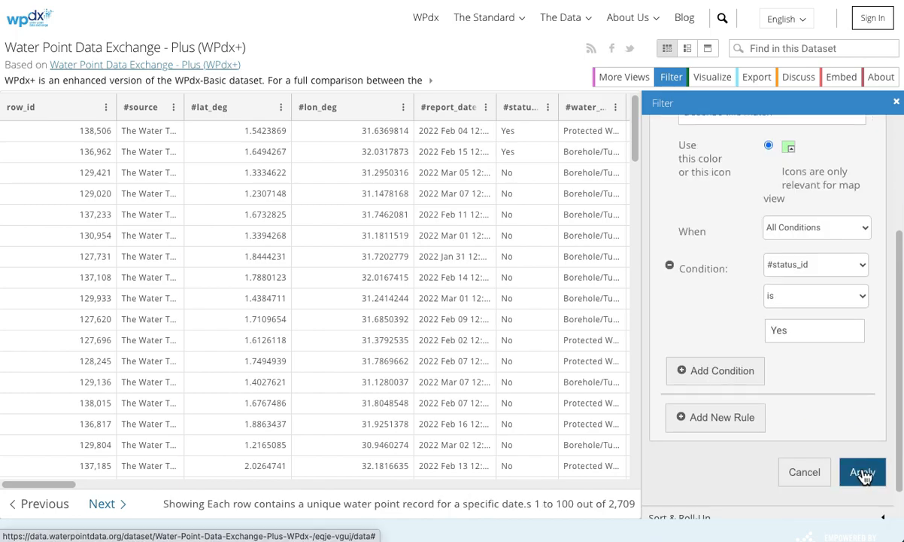
click(863, 472)
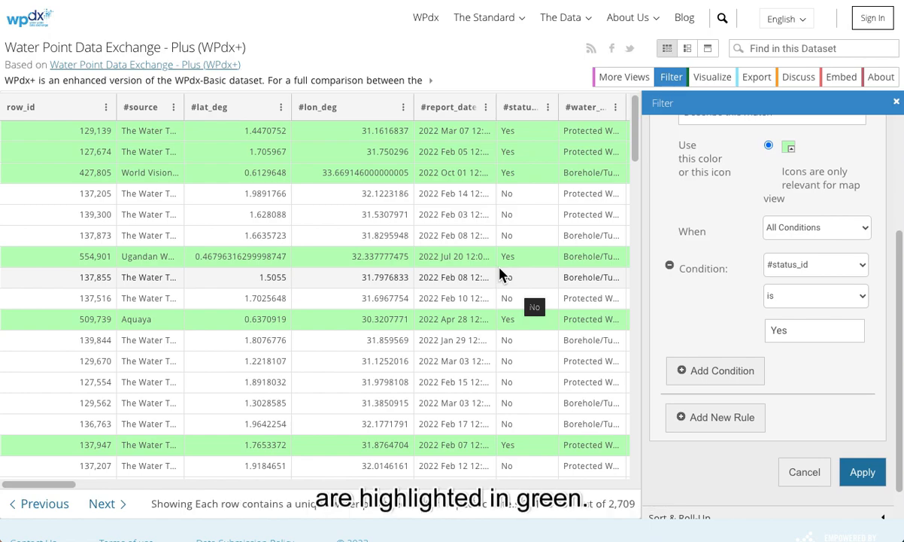
scroll(512, 441, down, 2)
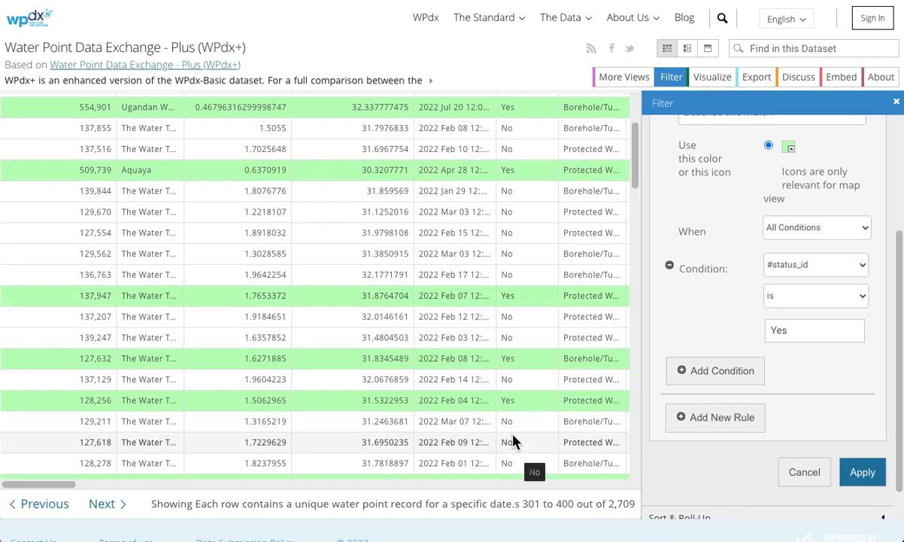
scroll(513, 441, down, 4)
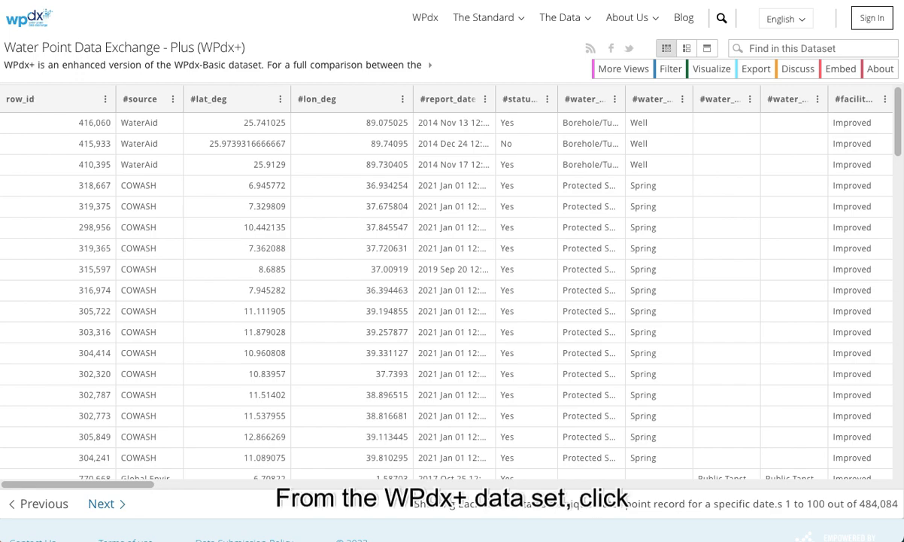
Launch a new visualization from the full WPdx+ dataset and continue without signing in.
click(711, 75)
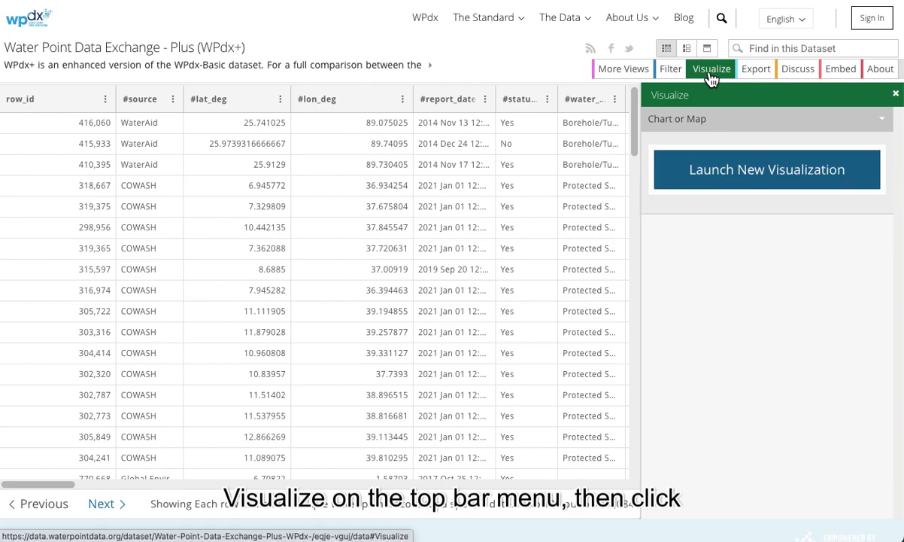
click(730, 181)
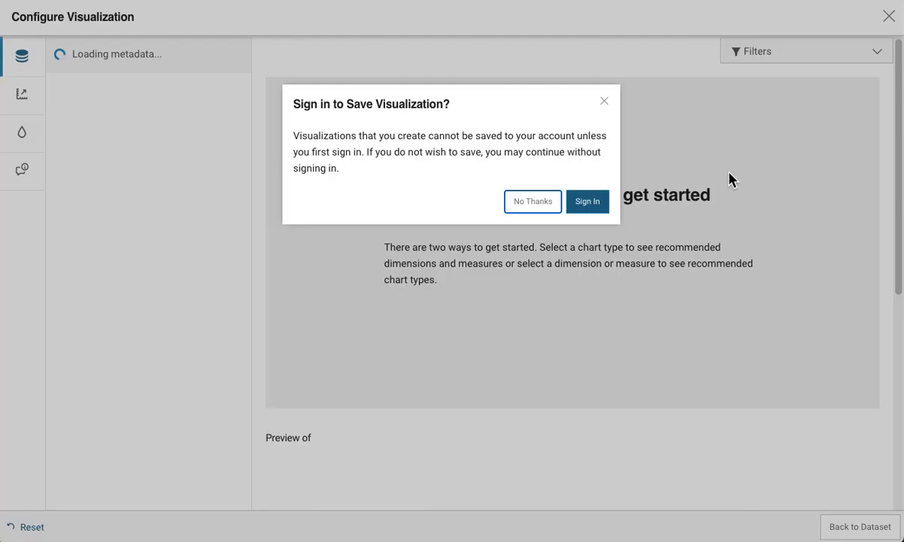
click(605, 103)
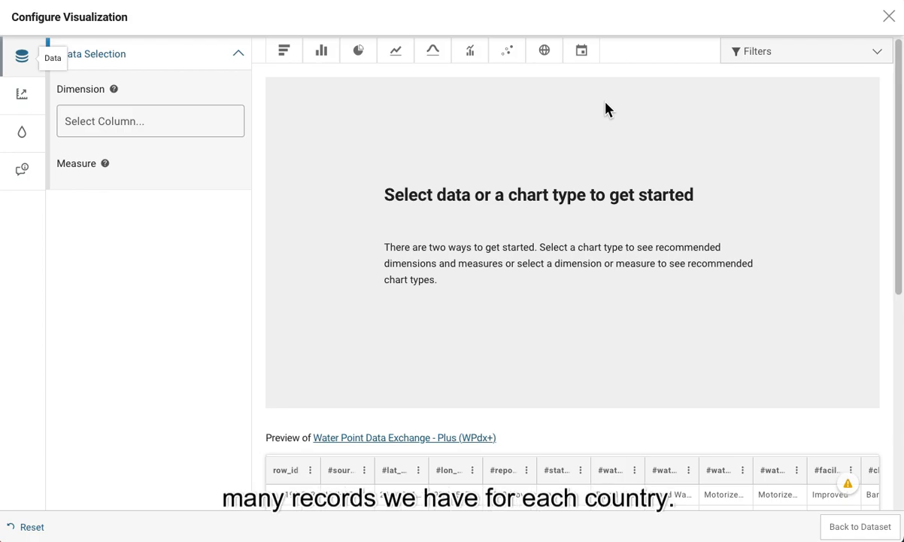
Set the visualization's dimension to #clean_country_name and check the record counts of individual countries in the column chart.
click(106, 127)
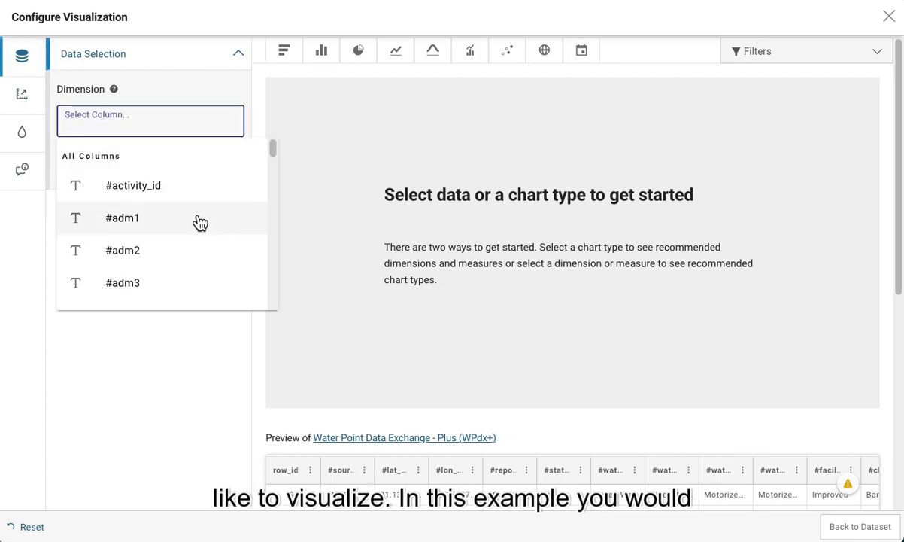
scroll(159, 258, down, 5)
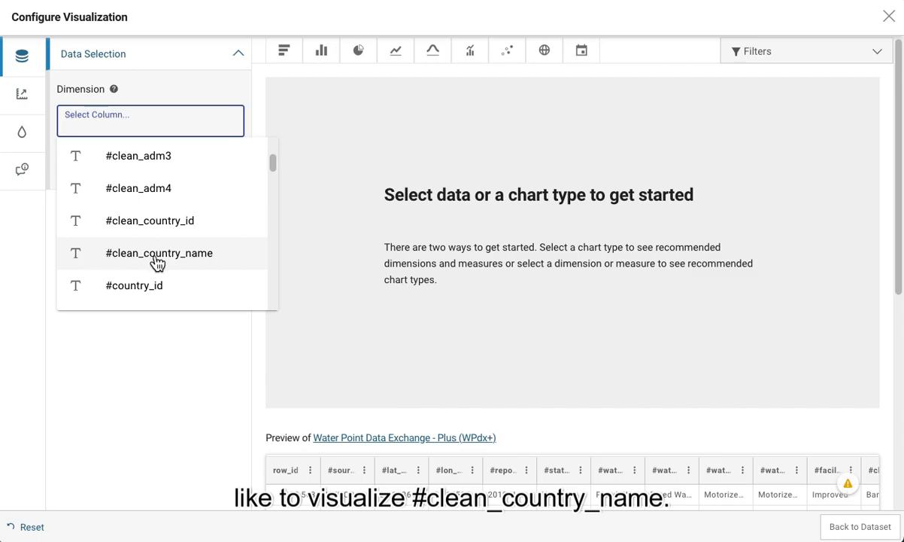
click(217, 256)
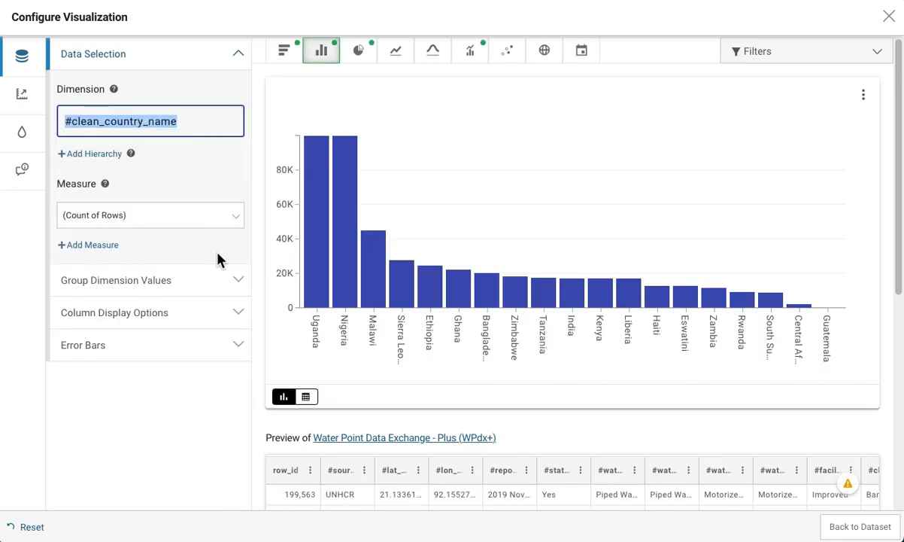
click(245, 157)
mouse_move(307, 305)
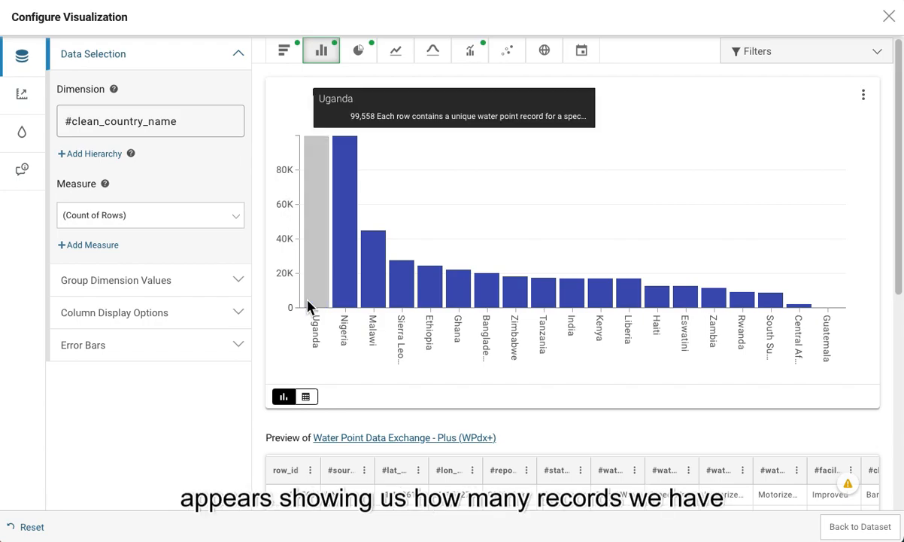
mouse_move(384, 297)
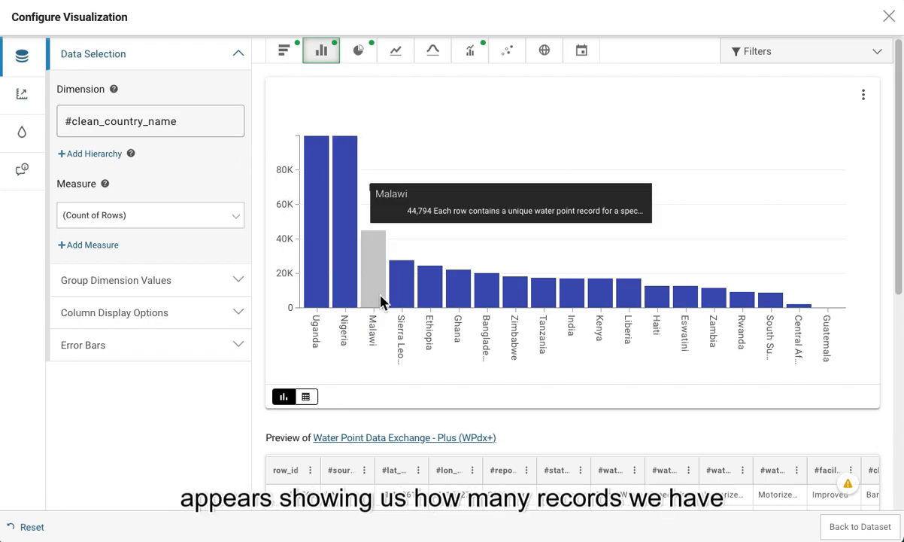
mouse_move(429, 289)
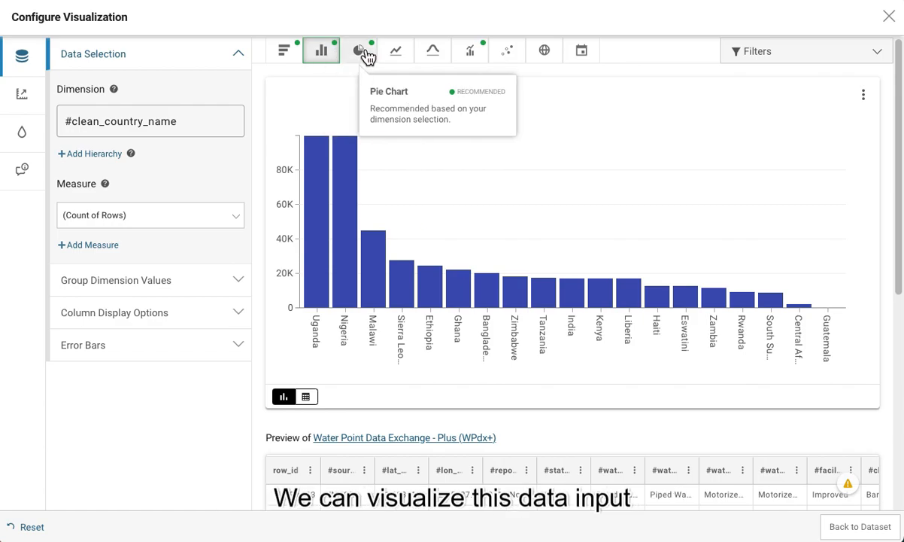
Try the bar, column and pie charts, settle on the combined column-and-line chart, and show its data as a table.
click(293, 61)
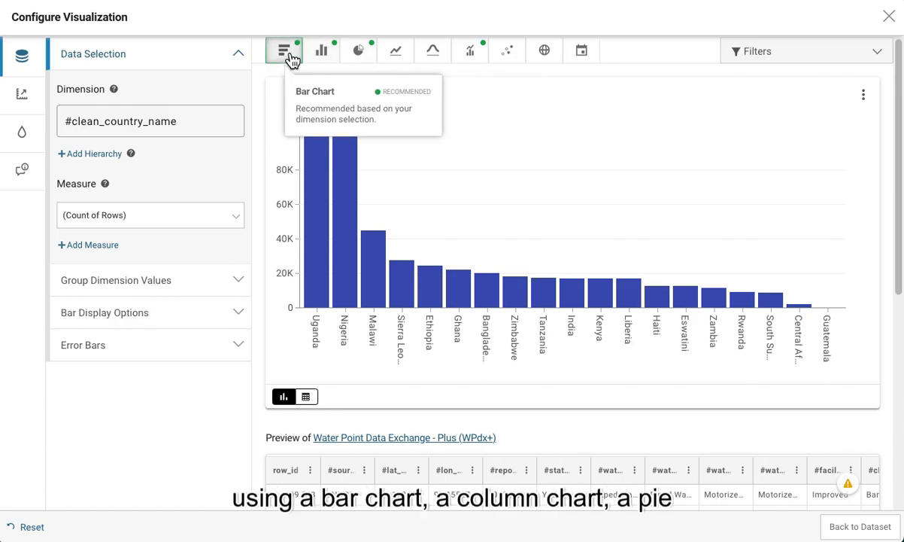
click(325, 55)
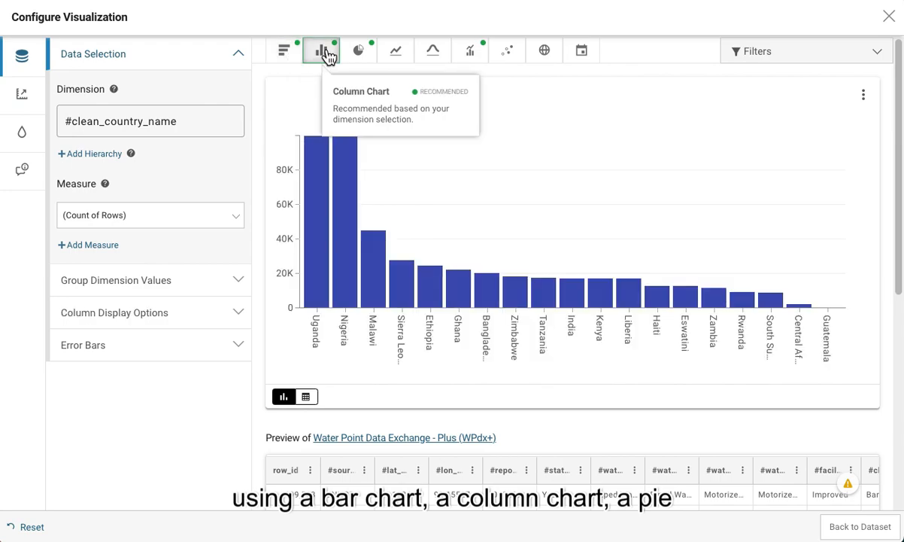
click(359, 55)
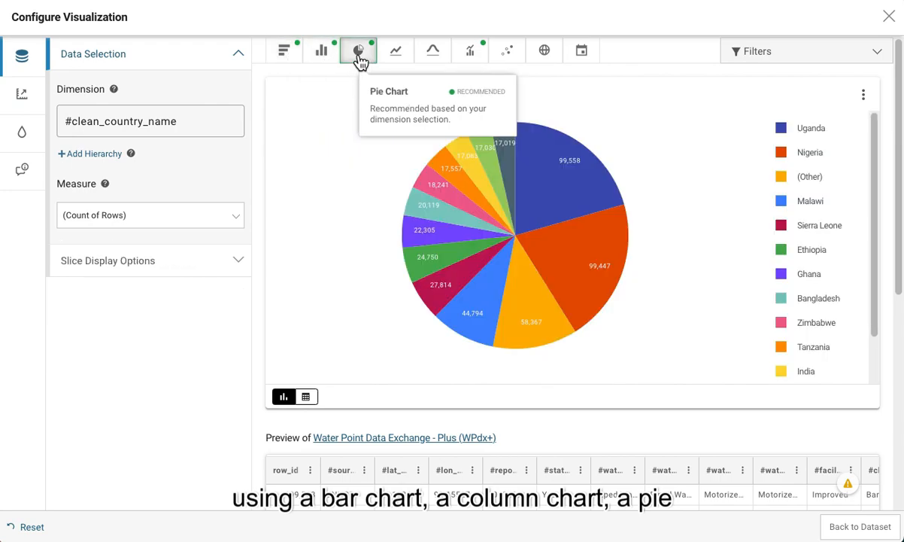
click(469, 56)
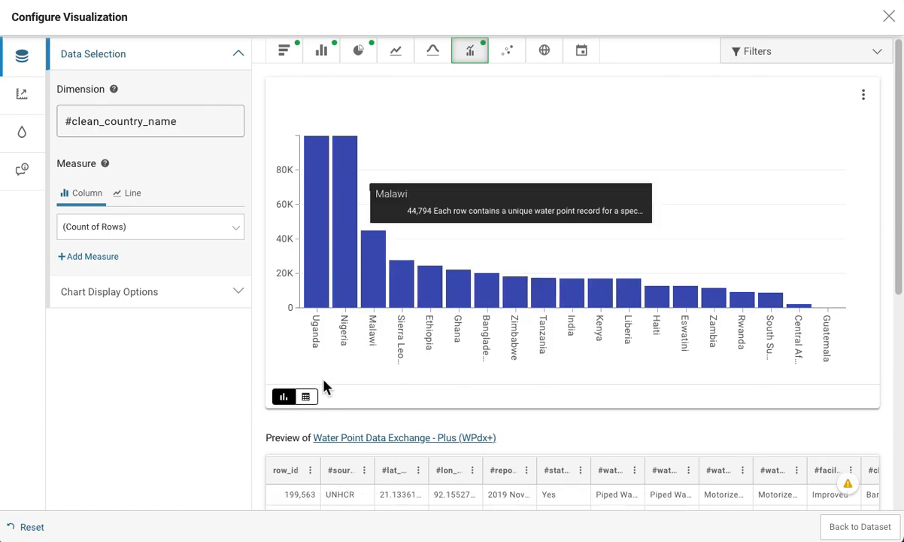
click(307, 398)
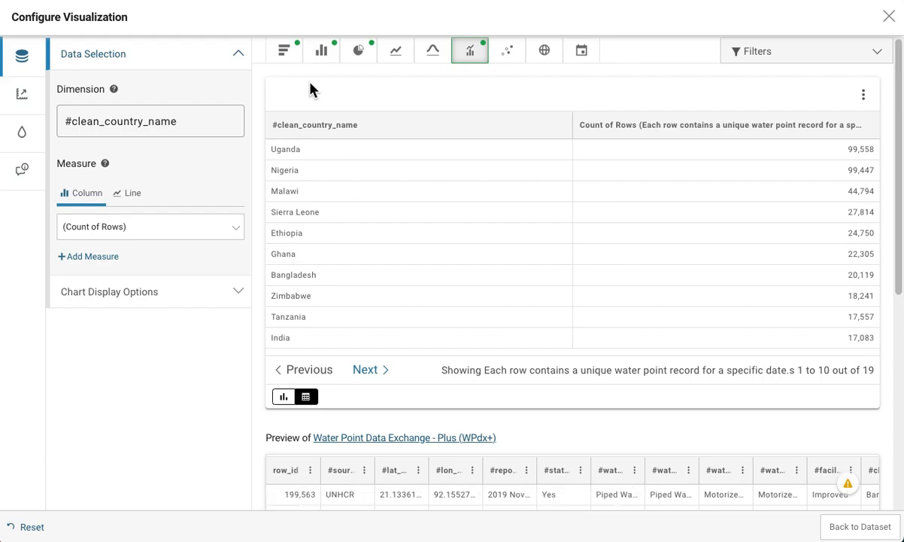
Add a visualization filter where #clean_country_name is Uganda and apply it.
click(840, 56)
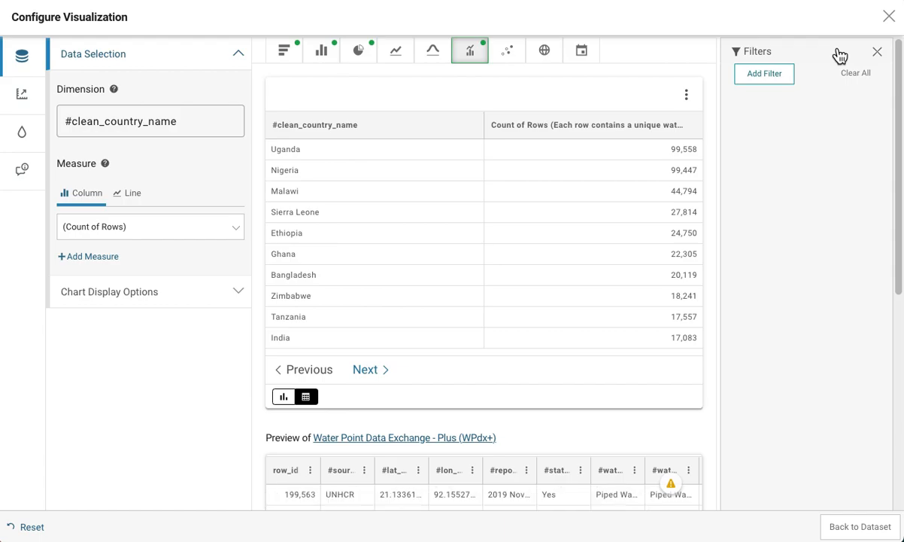
click(772, 73)
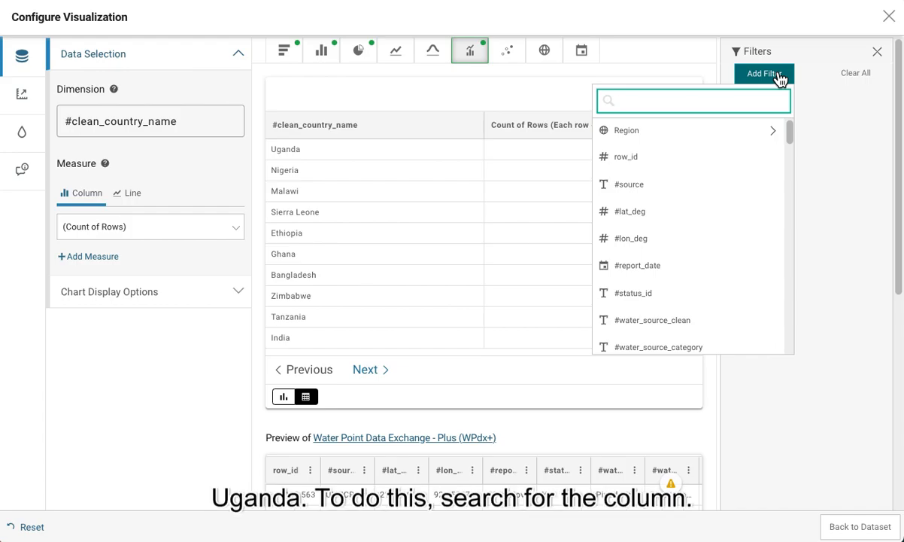
text(clean)
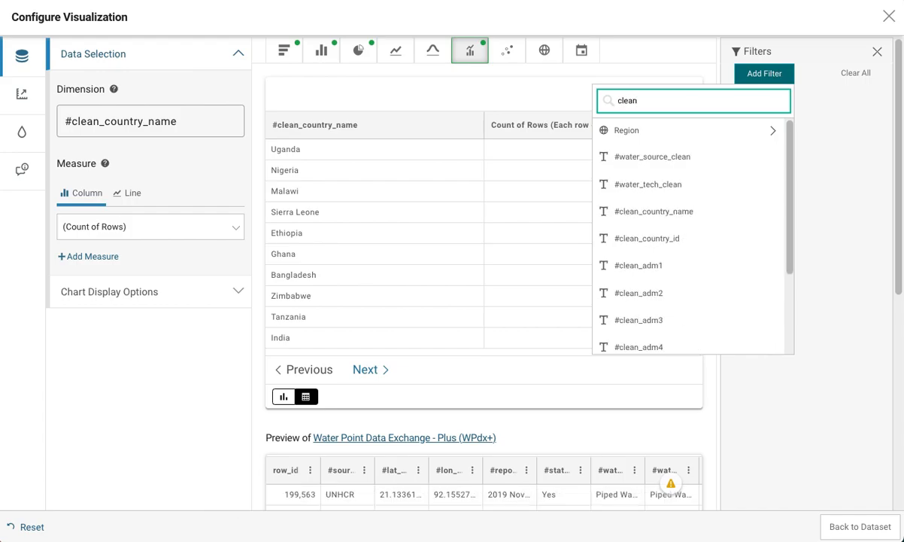
click(697, 215)
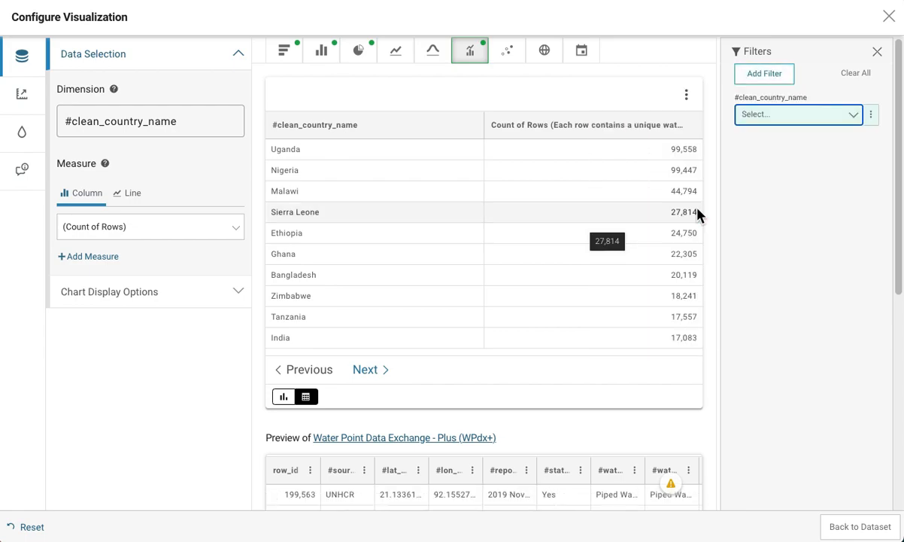
click(840, 119)
text(uganda)
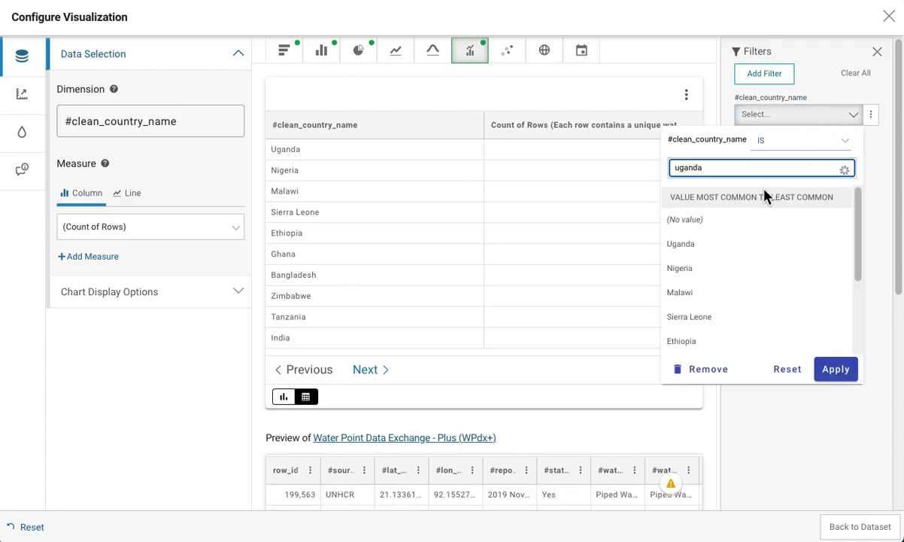
click(733, 192)
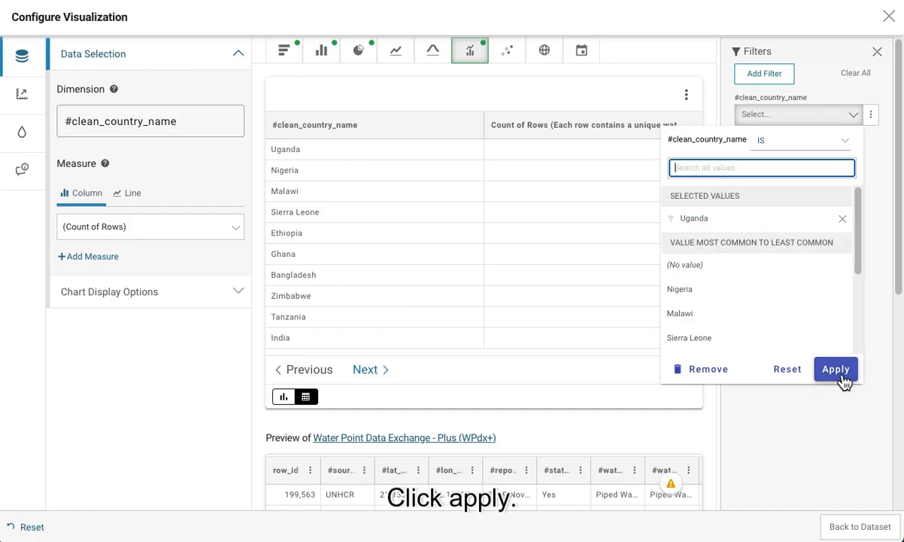
click(835, 369)
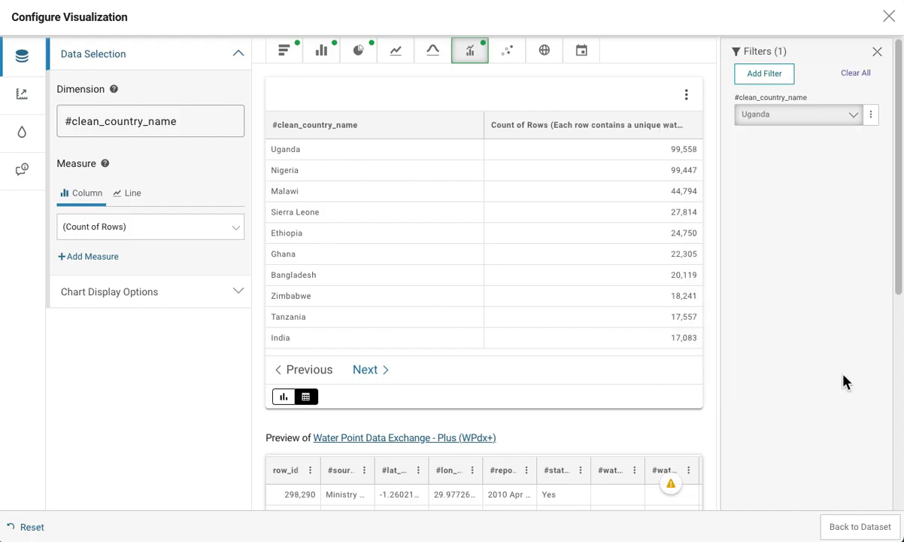
Change the visualization's dimension to #water_source_clean and show the distribution as a pie chart.
click(151, 121)
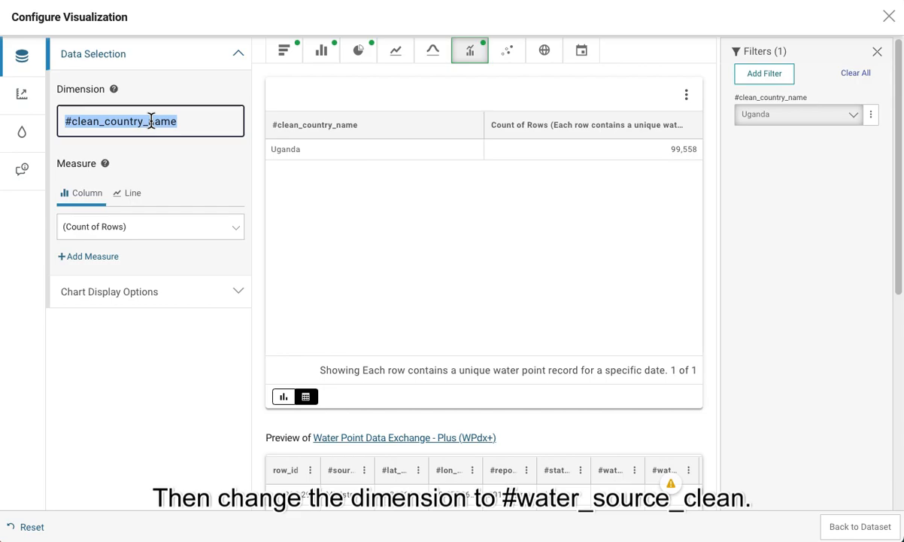
text(water)
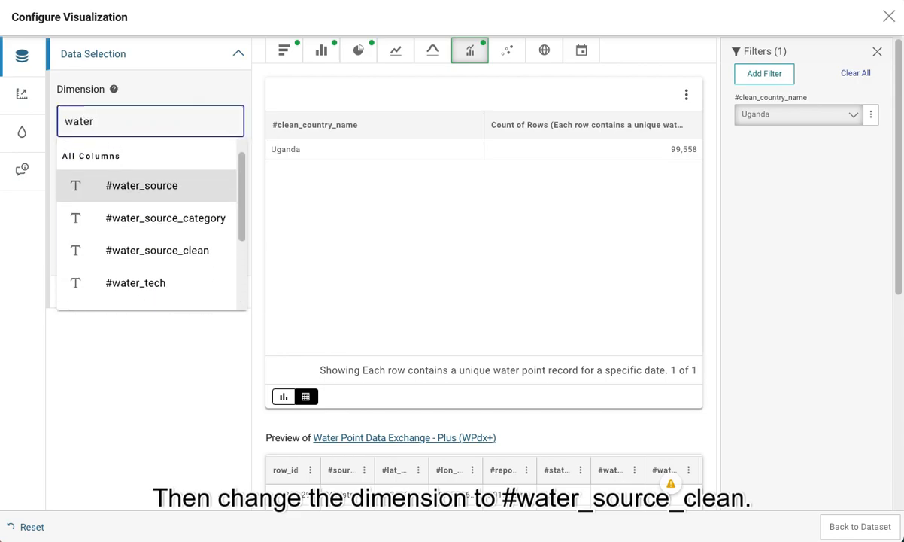
click(162, 250)
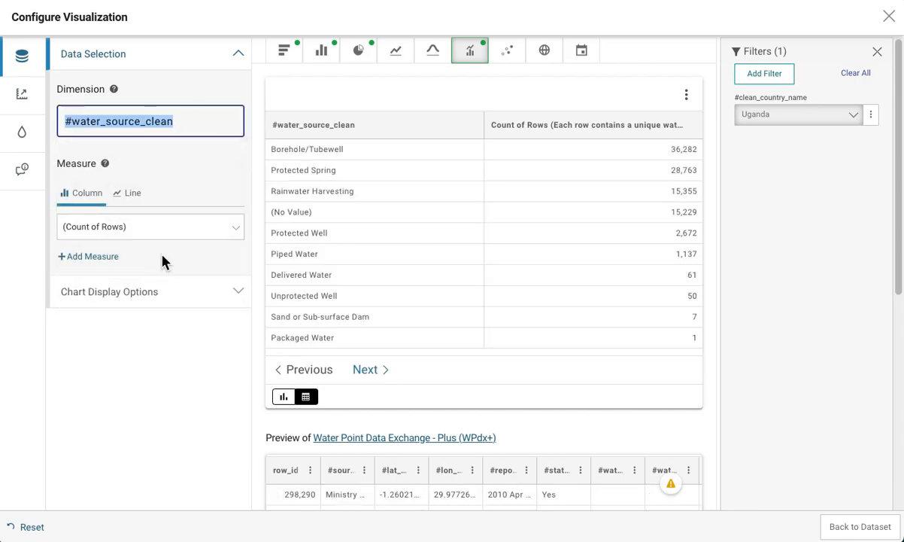
click(359, 52)
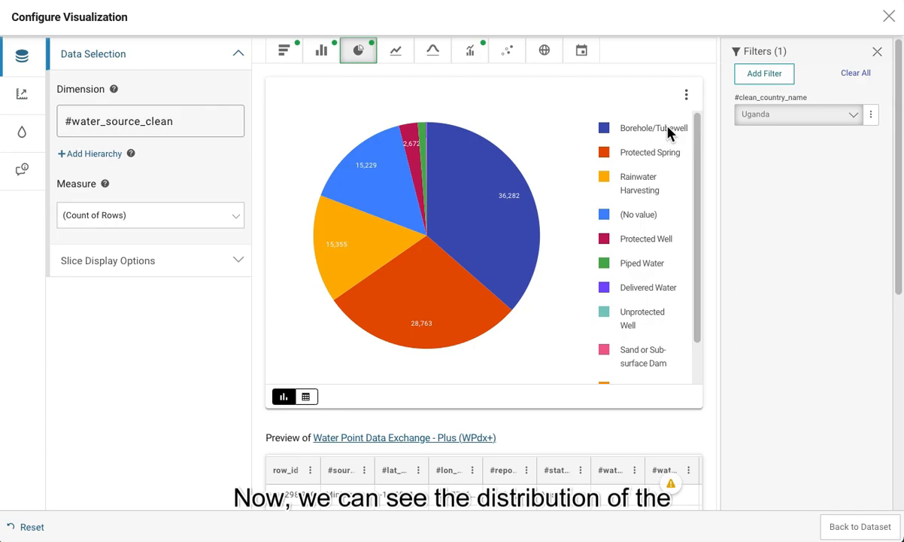
scroll(636, 301, down, 1)
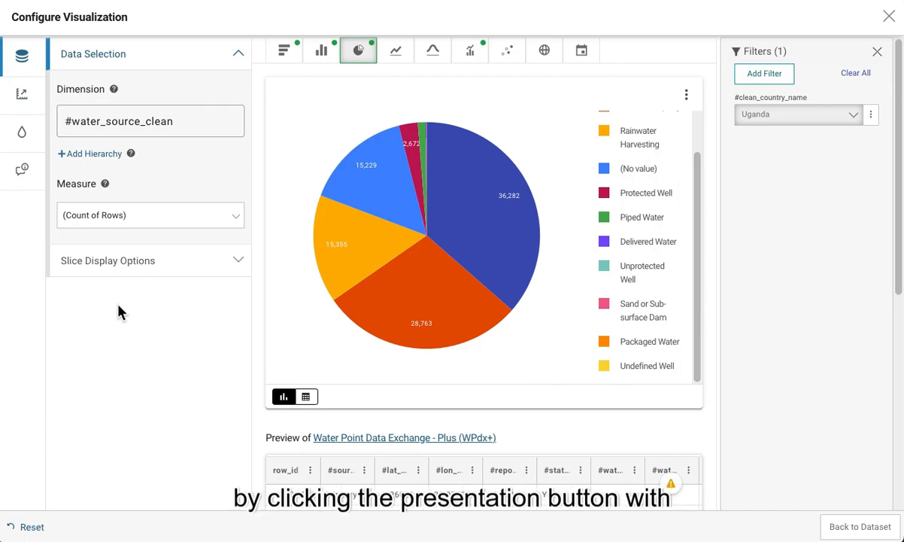
Title the pie chart "Types of Water Points in Uganda".
click(16, 140)
click(95, 112)
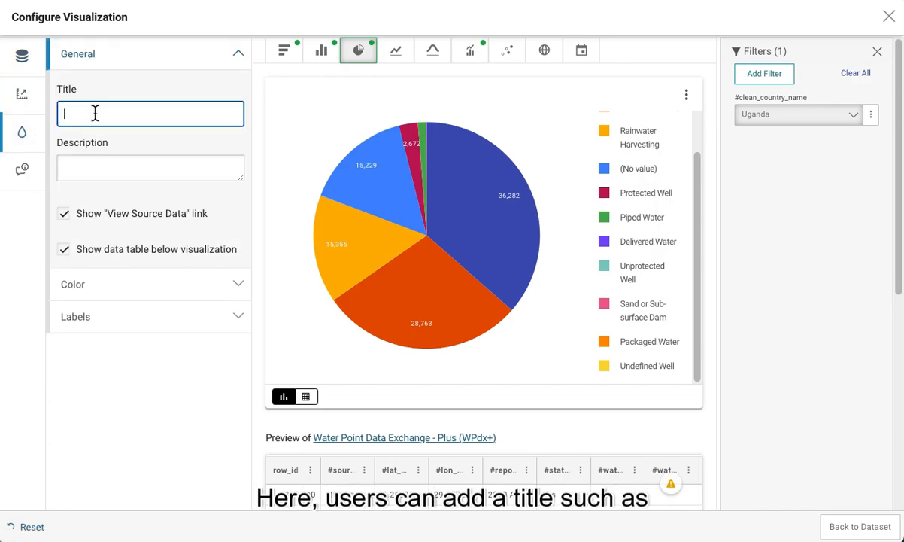
text(Types of Water Points in Uganda)
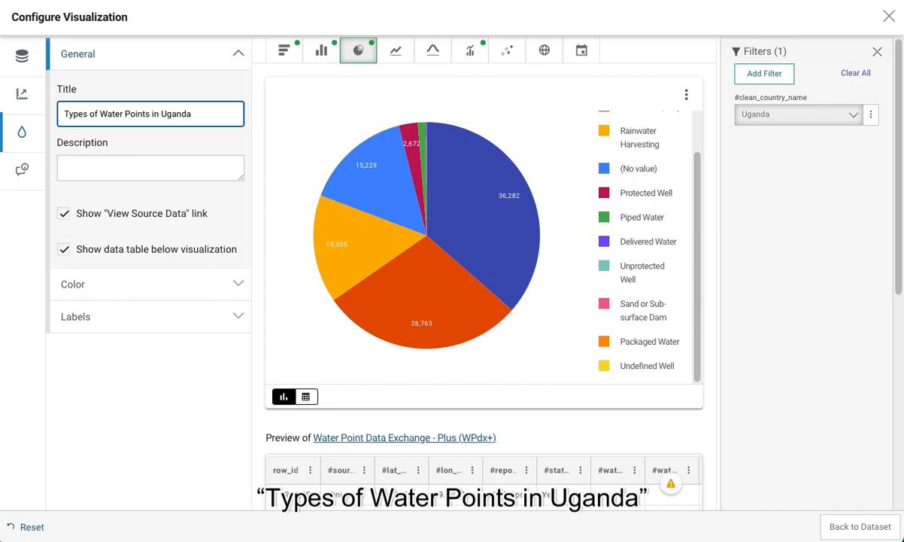
Expand the pie chart's label options and set its color palette to Categorical 1.
click(134, 328)
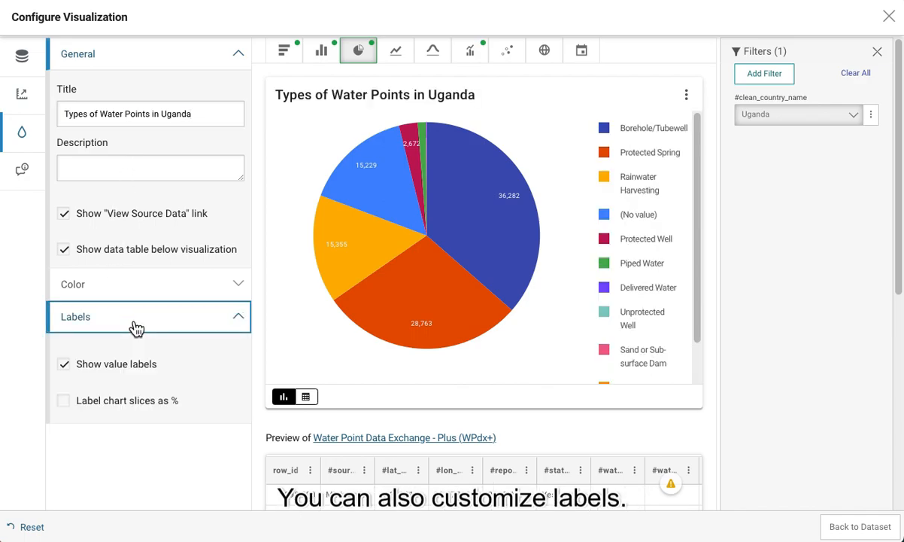
click(233, 292)
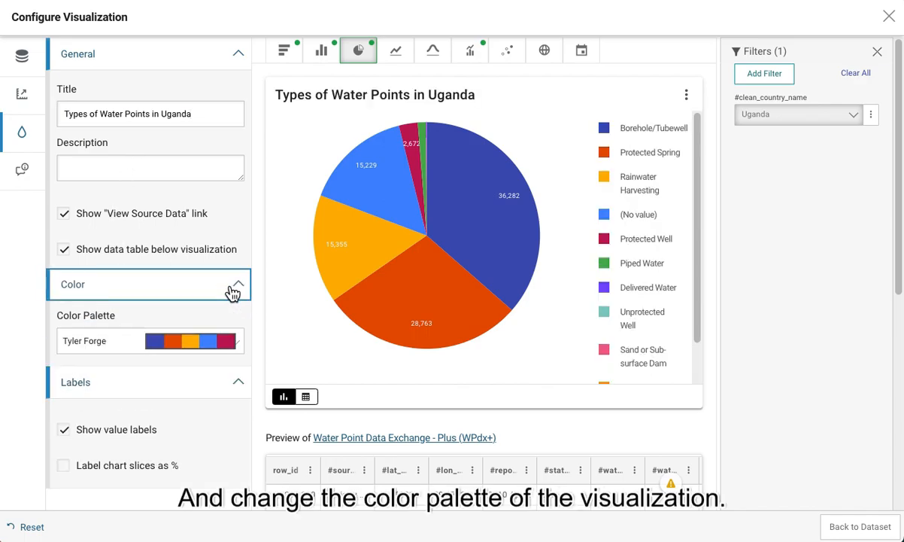
click(238, 345)
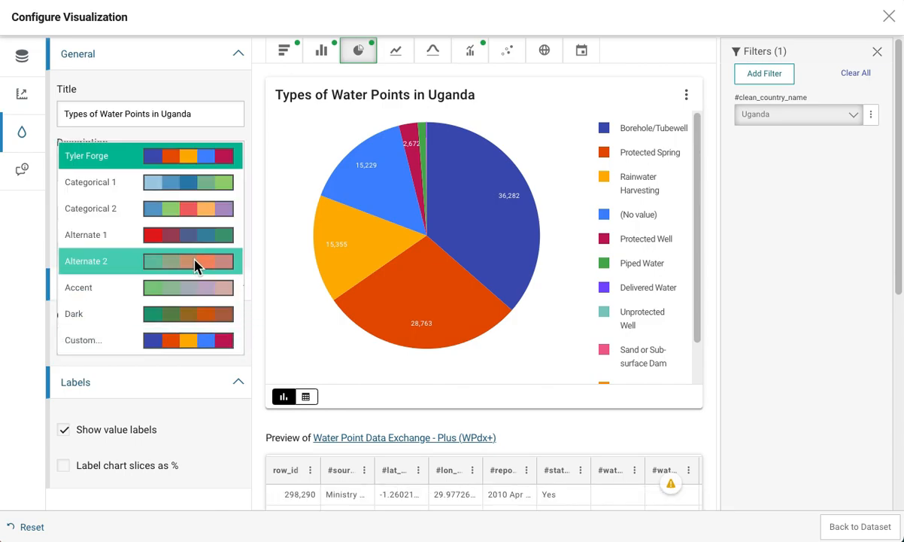
click(184, 182)
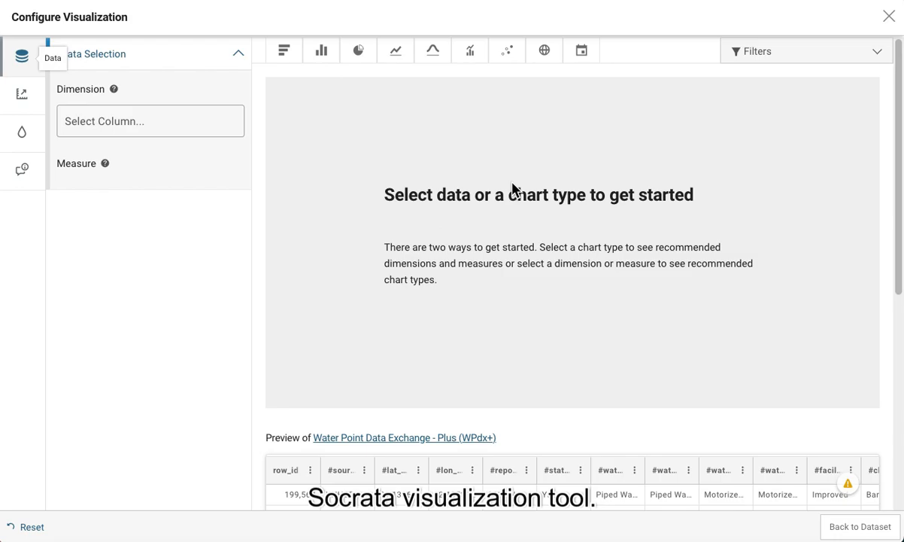
Make the blank visualization a map with New Georeferenced Column as its geo column.
click(540, 55)
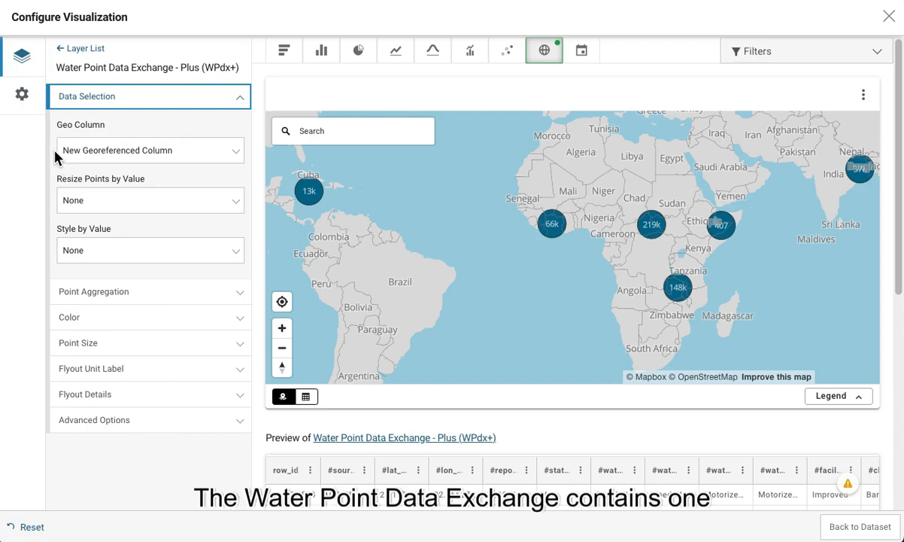
click(221, 161)
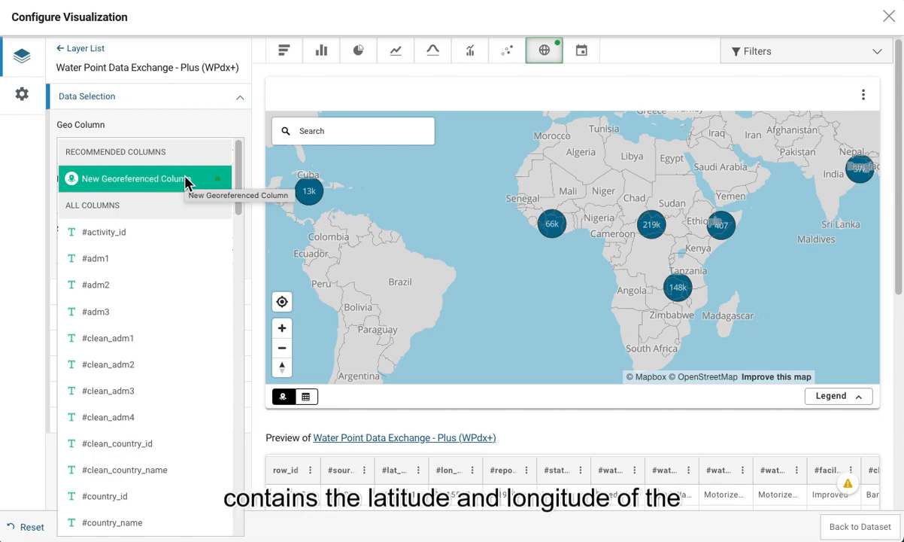
click(210, 121)
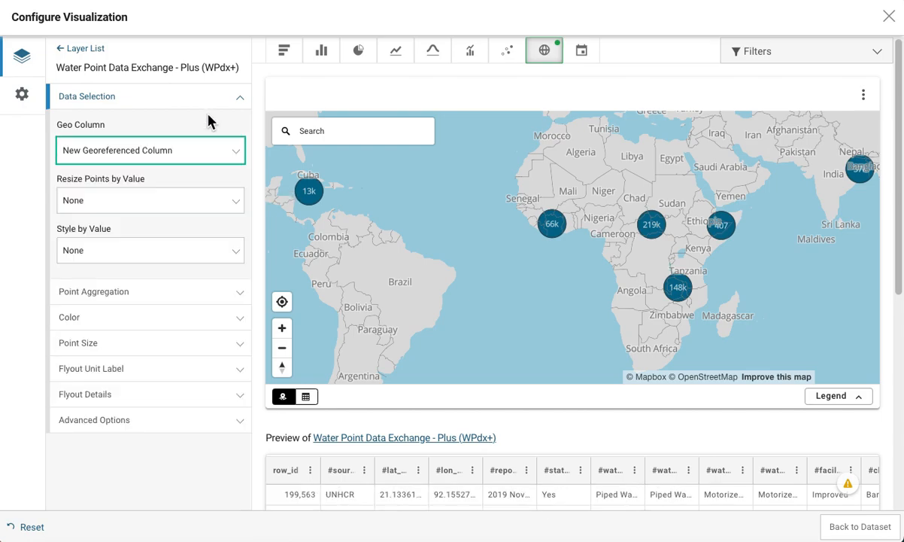
drag(668, 203, 595, 217)
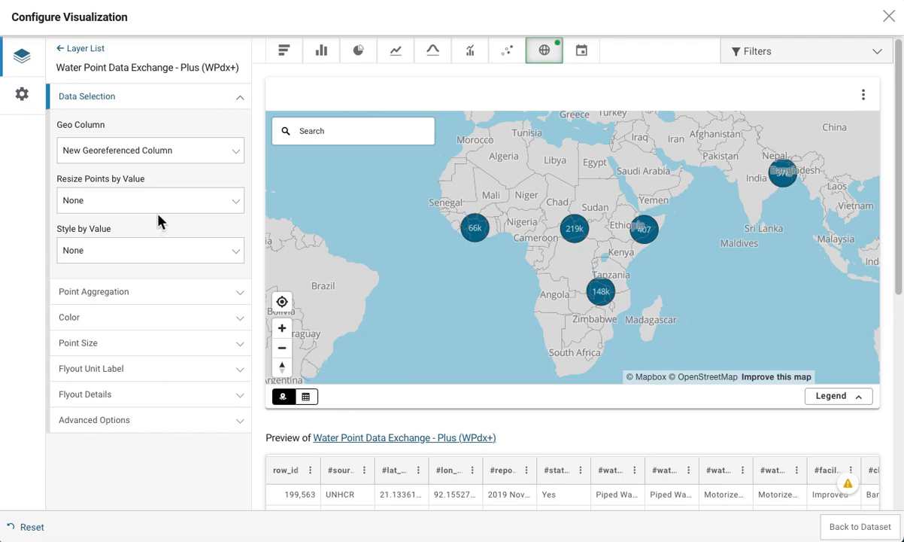
Style the map points by the #status_id value and expand the map layer's color settings.
click(235, 256)
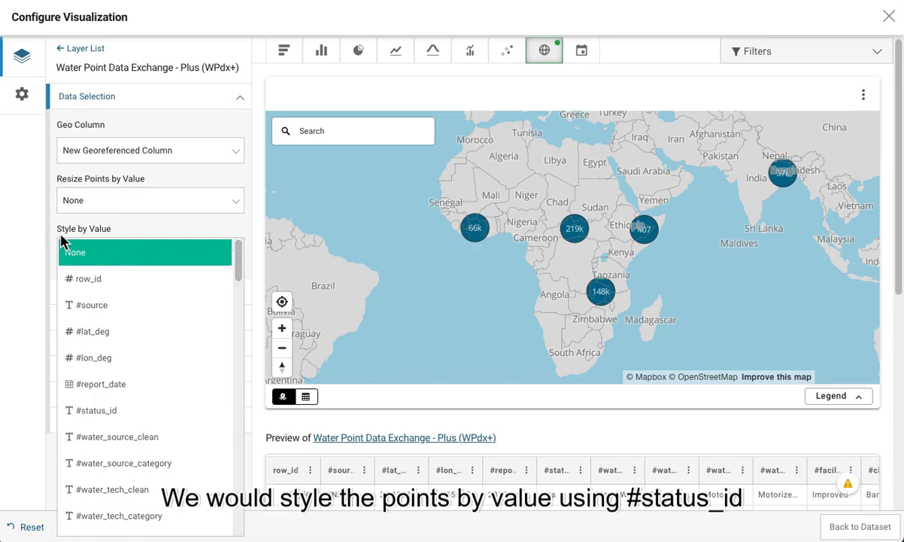
click(120, 412)
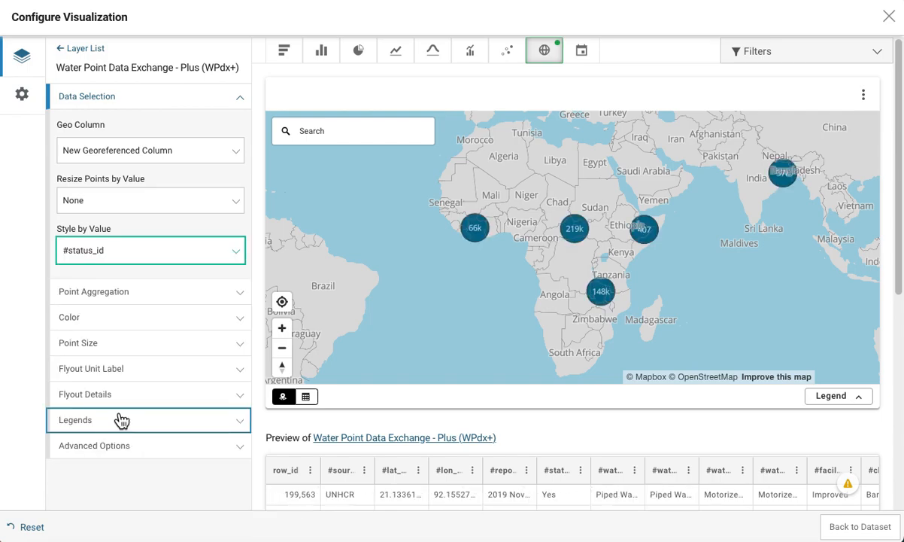
click(241, 318)
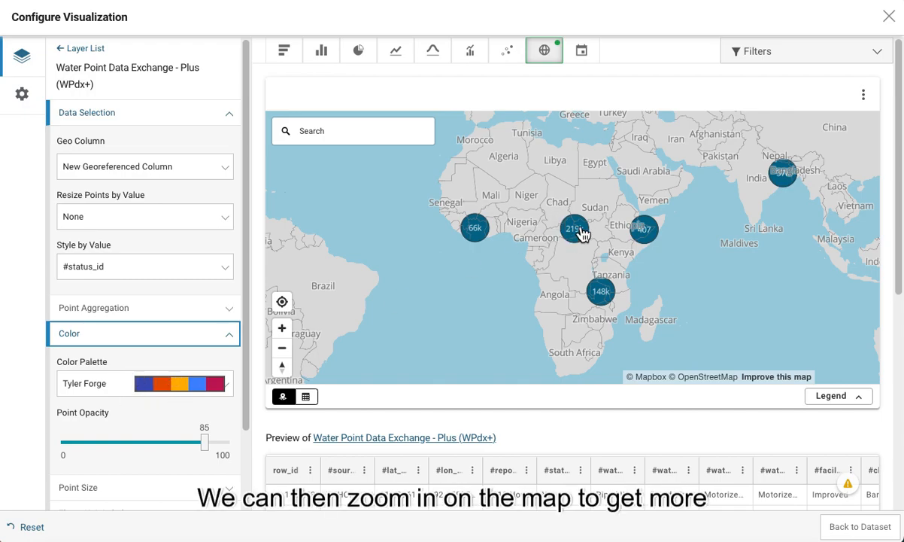
Examine a cluster of water points in Central Africa up close to compare individual points by status color.
scroll(580, 234, up, 3)
scroll(579, 233, up, 2)
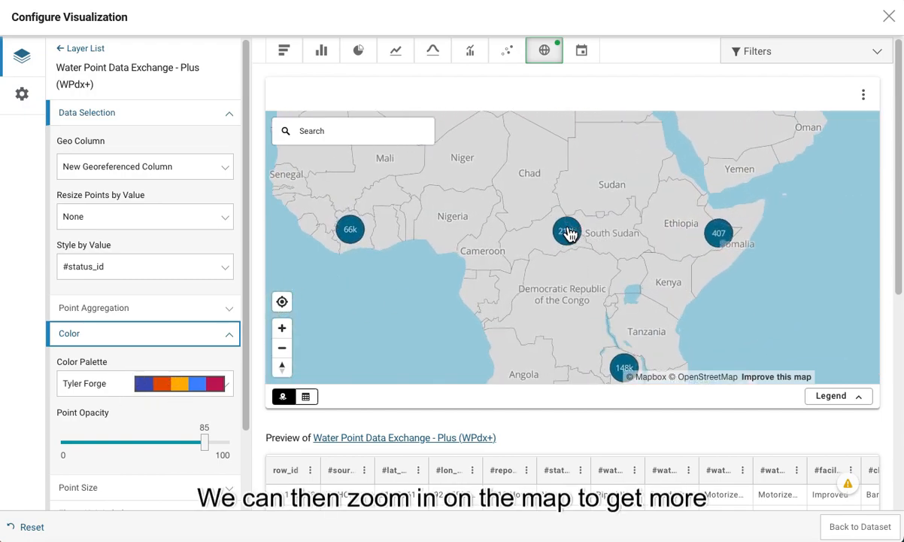
scroll(569, 235, up, 3)
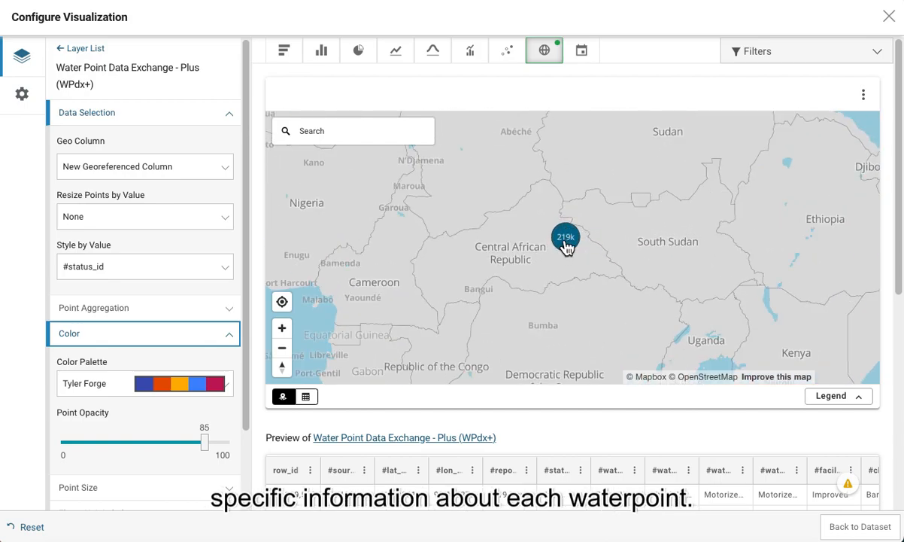
scroll(568, 237, up, 3)
scroll(592, 226, up, 4)
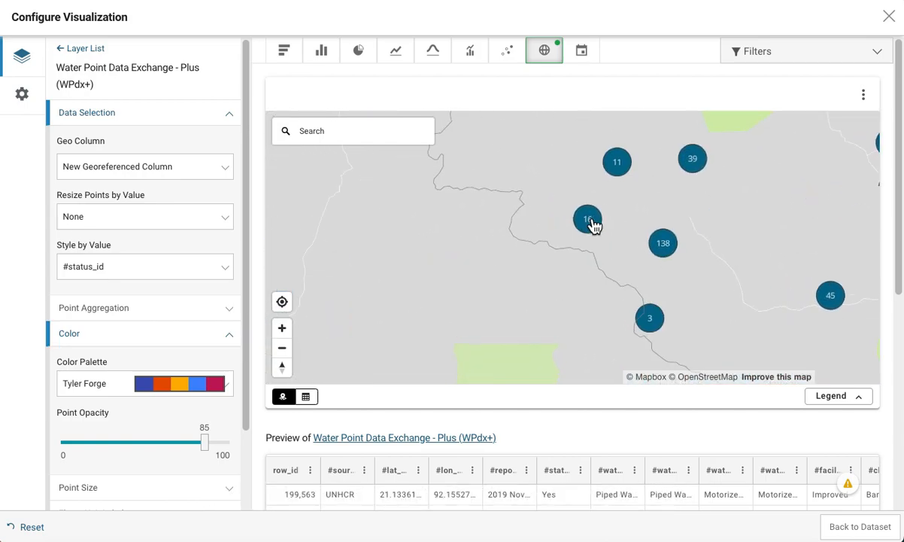
scroll(590, 224, up, 4)
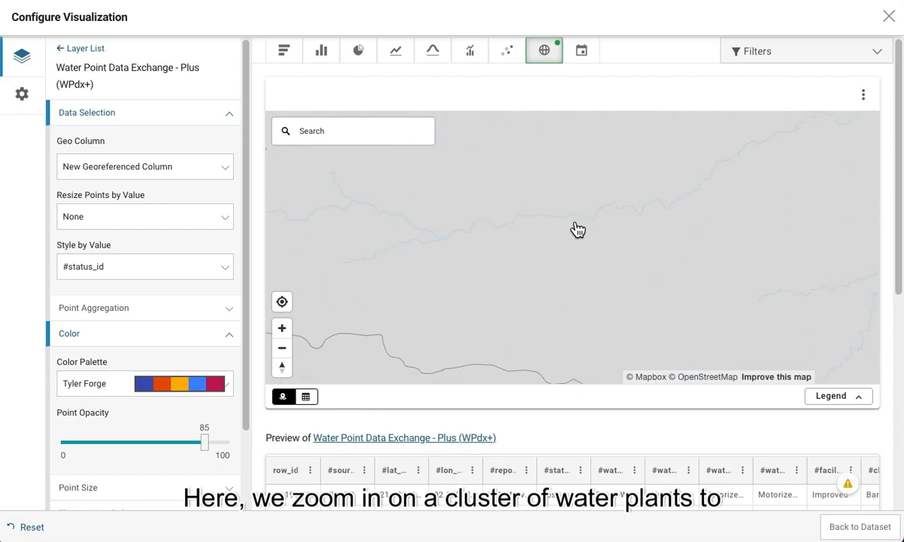
scroll(579, 235, up, 3)
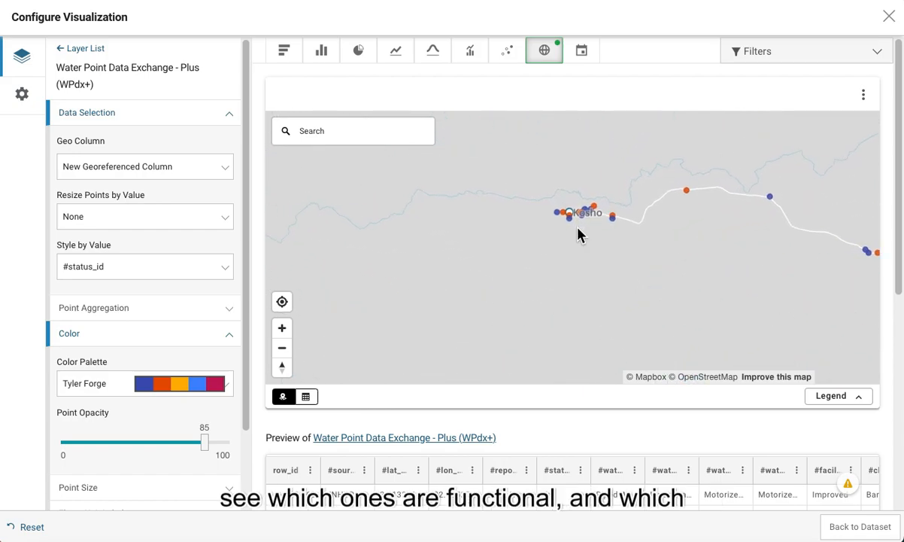
scroll(578, 235, up, 2)
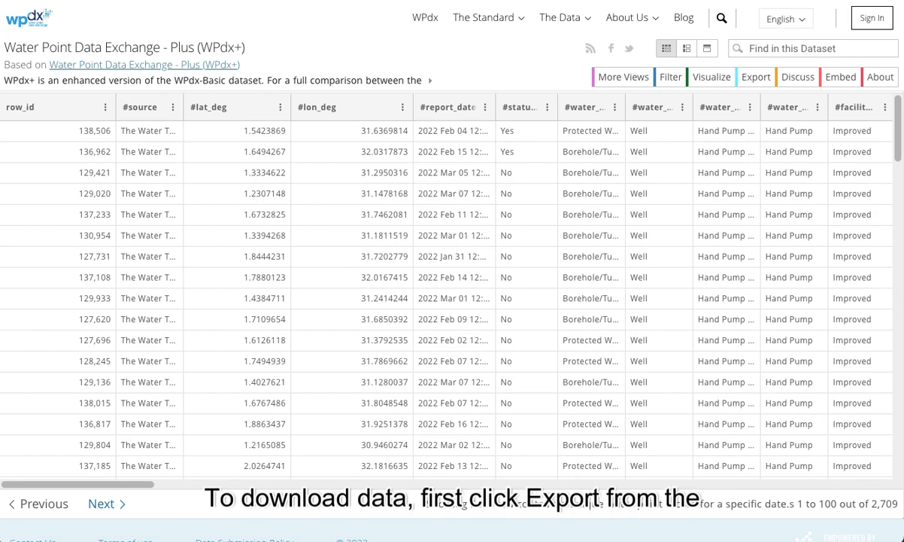
Download the filtered WPdx+ dataset as a CSV file.
click(755, 83)
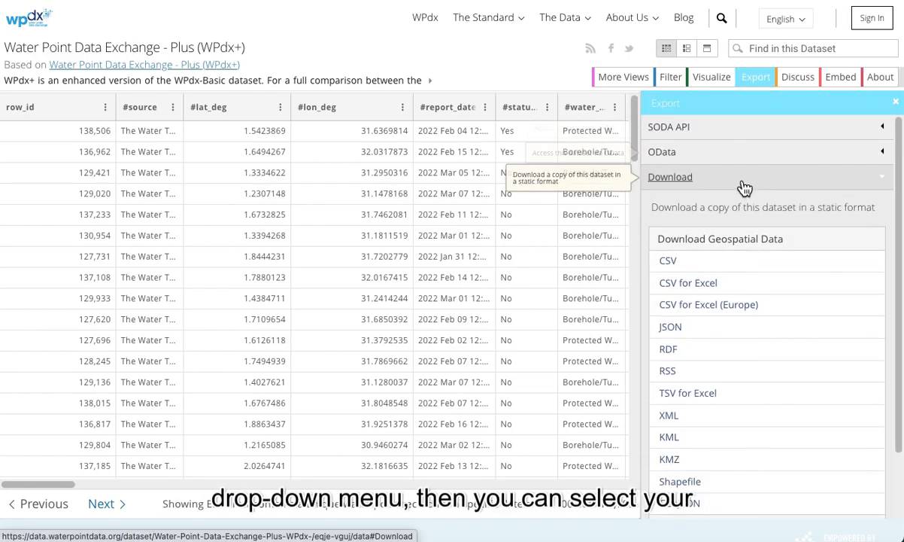
scroll(703, 175, down, 2)
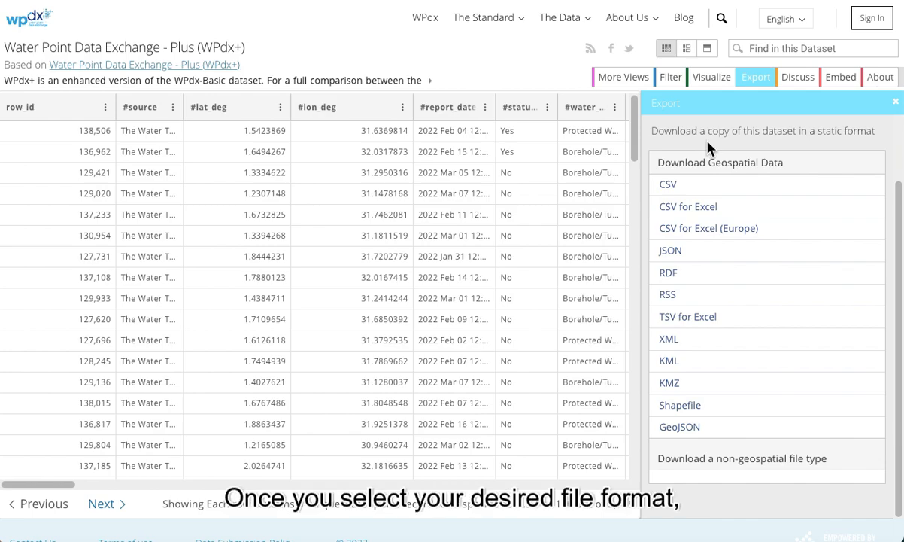
click(668, 188)
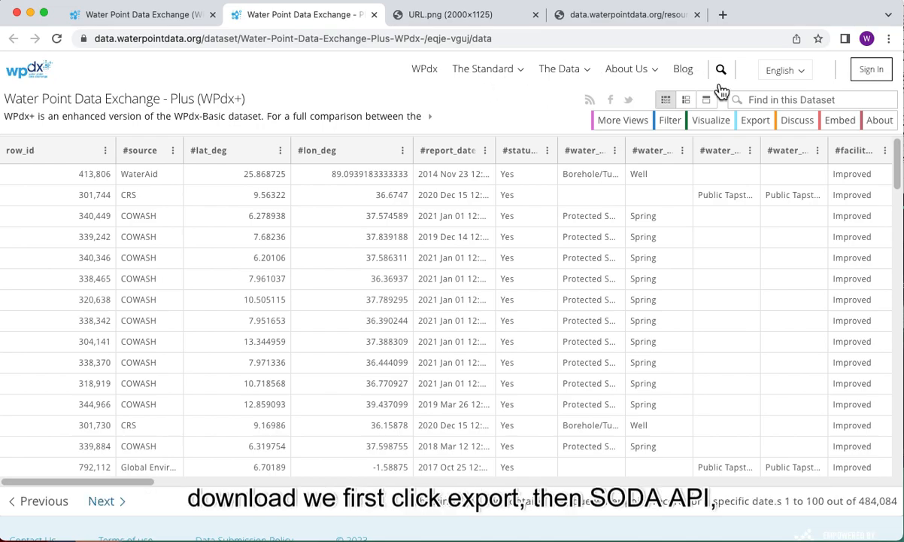
Copy the SODA API endpoint URL from the full WPdx+ dataset's export options.
click(756, 124)
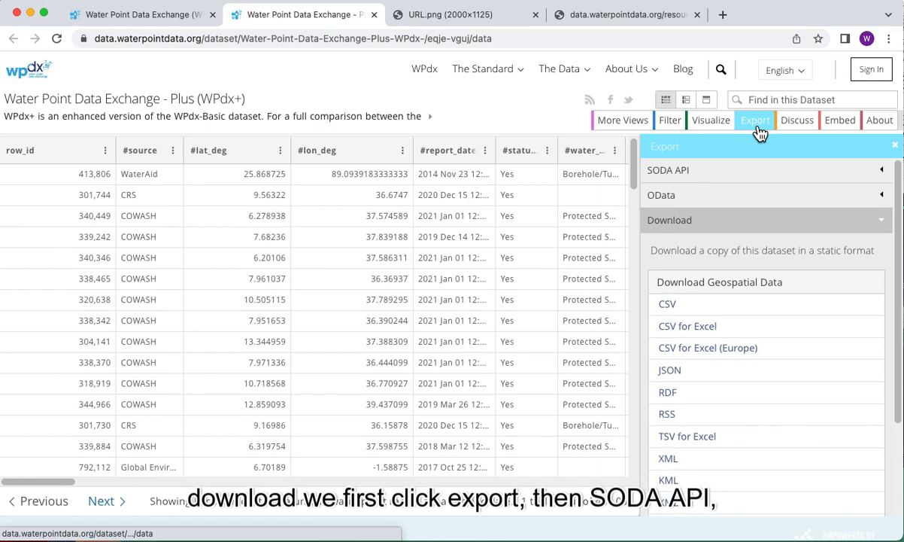
click(878, 177)
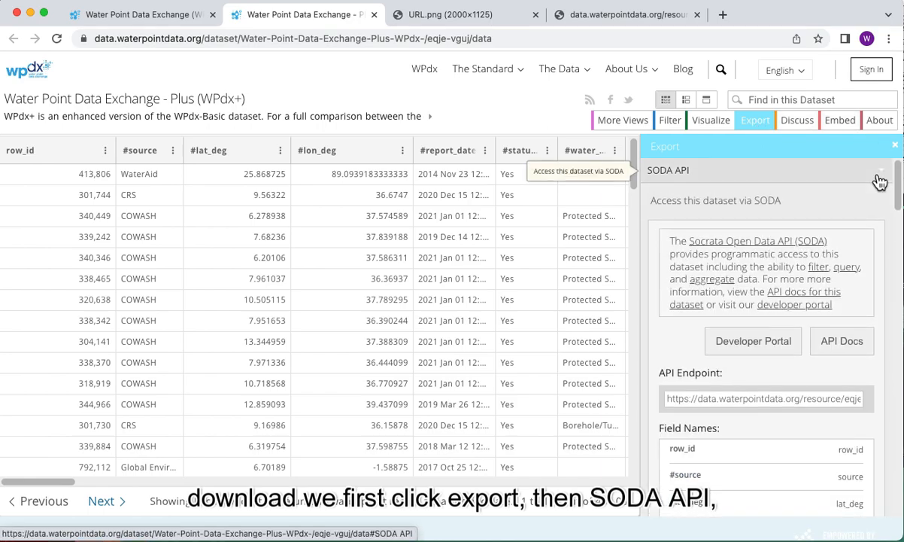
scroll(720, 331, down, 3)
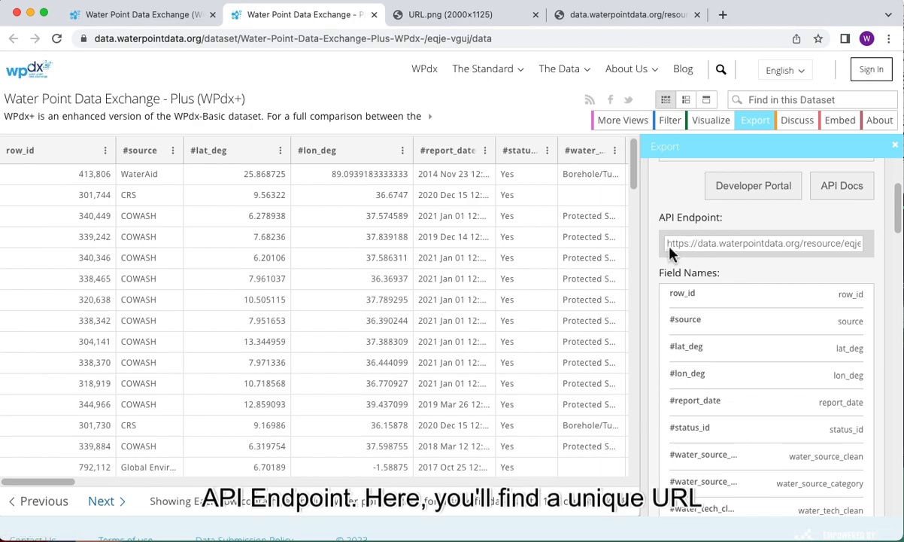
drag(670, 246, 691, 245)
drag(782, 252, 865, 252)
key(super+c)
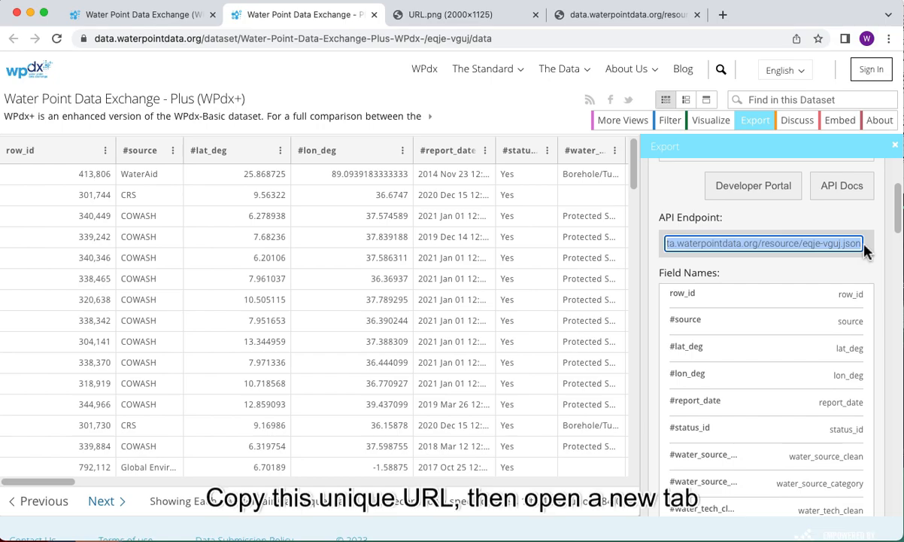
click(723, 15)
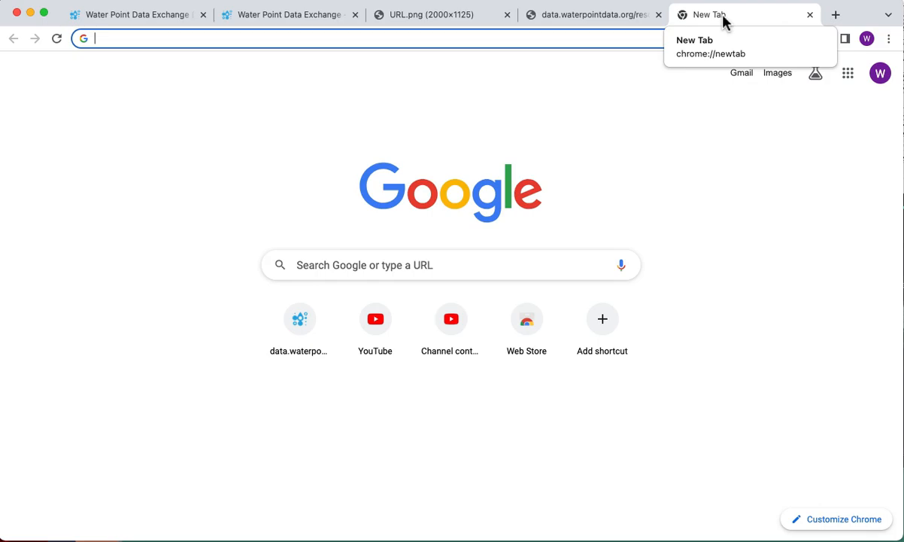
key(super+v)
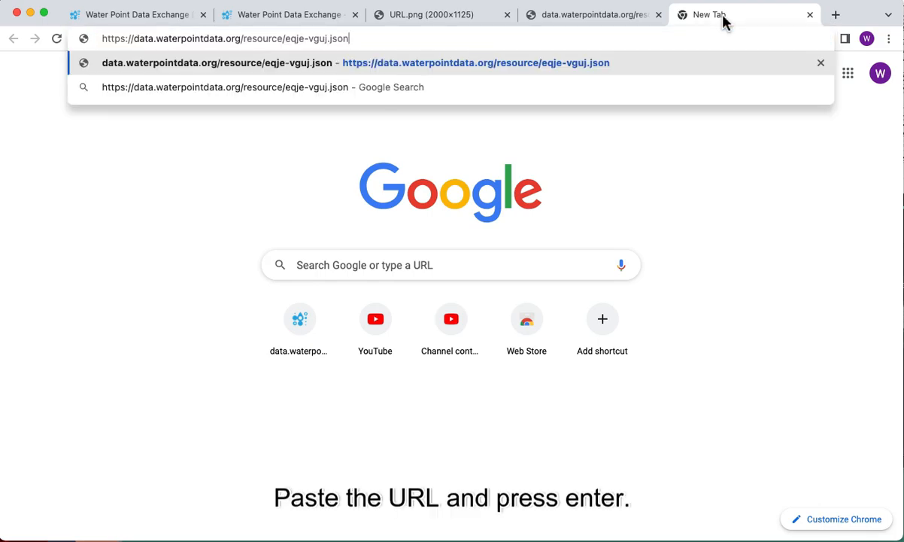
key(Return)
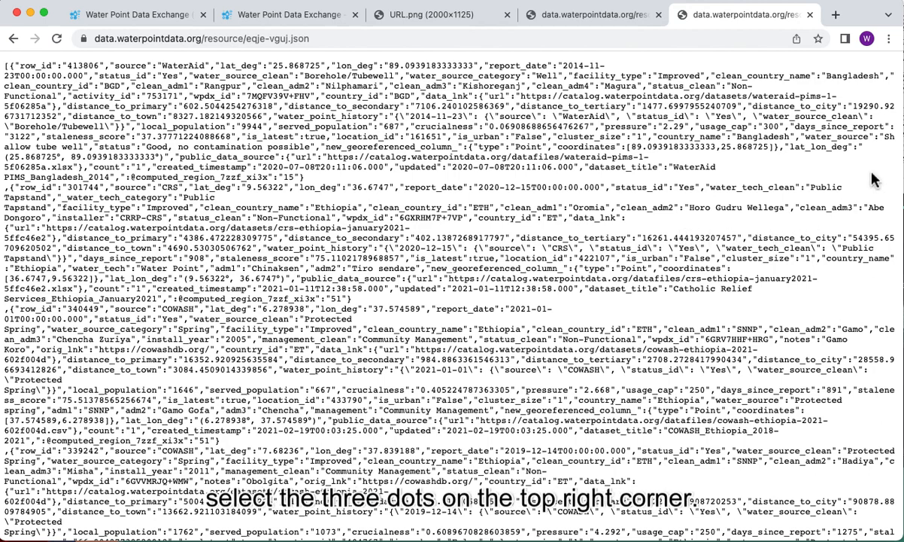
Save the JSON data page to the Downloads folder as eqje-vguj (2).
click(889, 42)
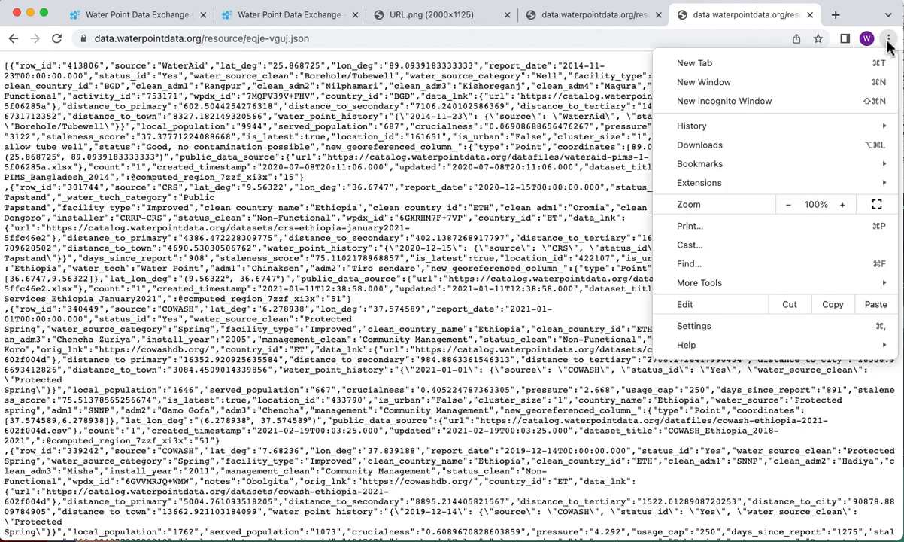
mouse_move(864, 289)
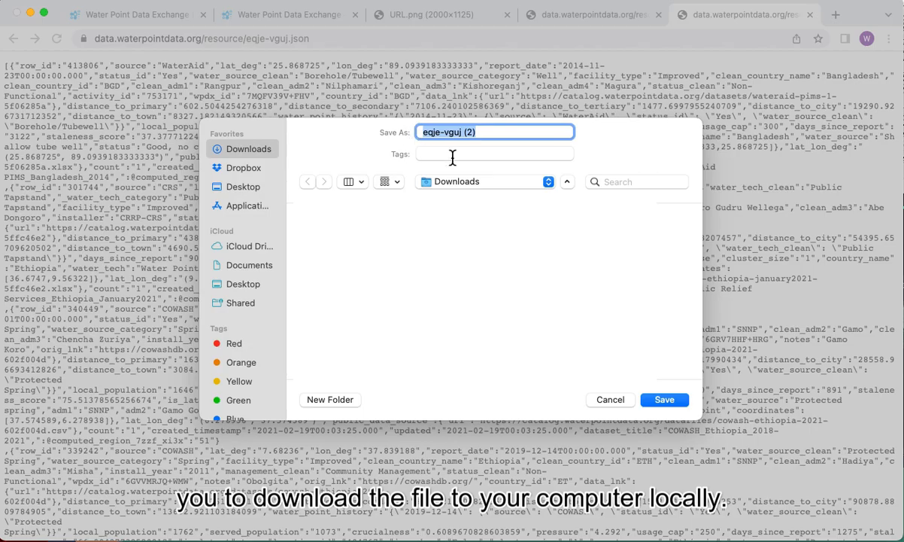
click(664, 399)
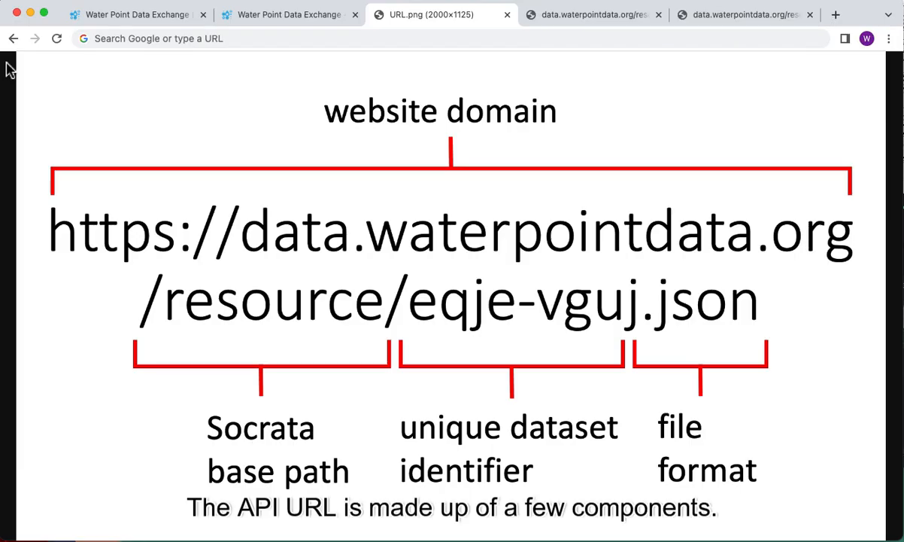